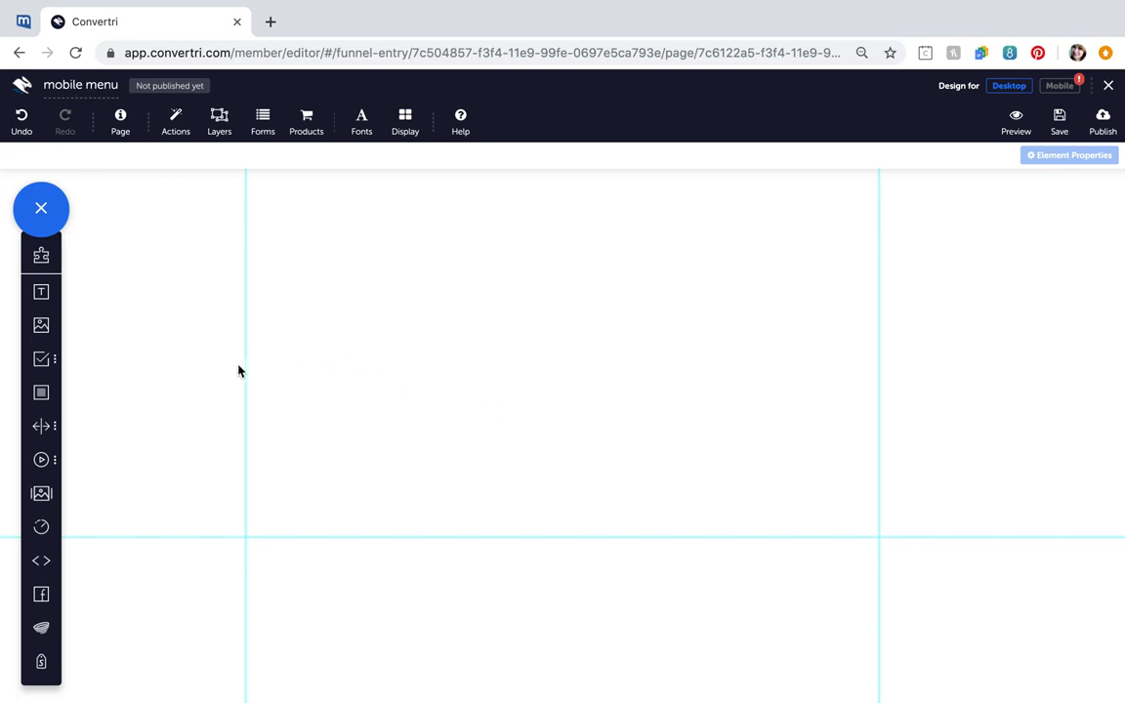
# Step: Add a text element reading "inactive button" in the upper-left part of the page's content area
pyautogui.click(42, 300)
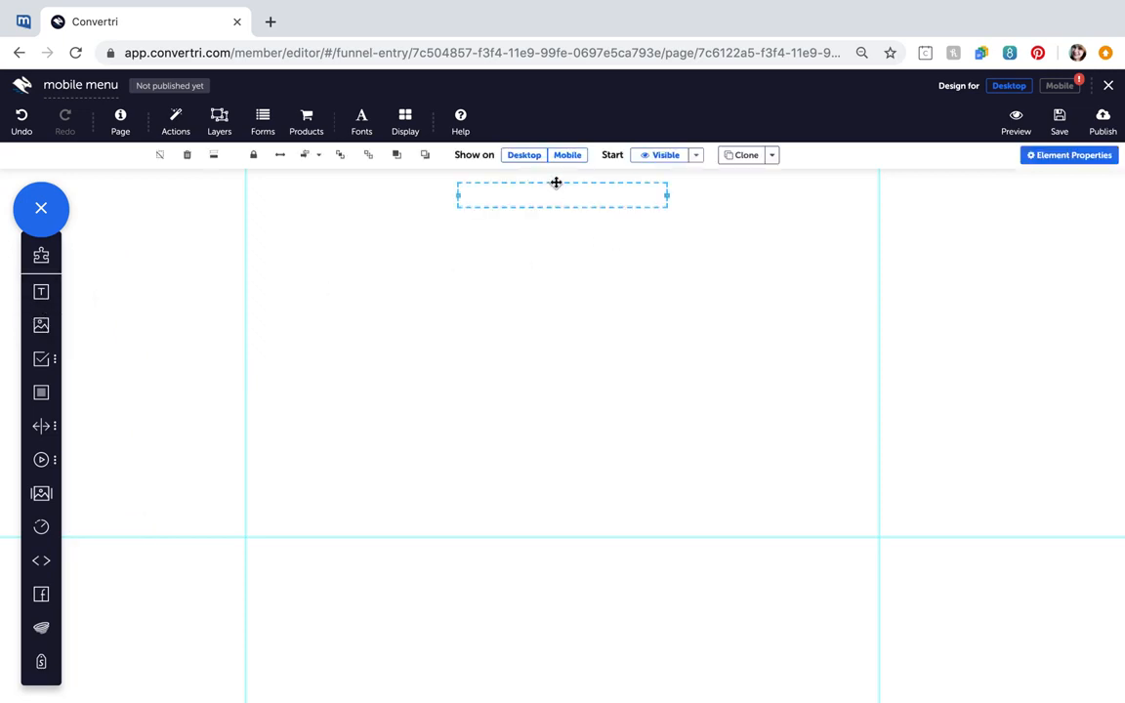
pyautogui.moveTo(556, 183); pyautogui.dragTo(435, 302)
pyautogui.click(436, 309)
pyautogui.write('inactive button')
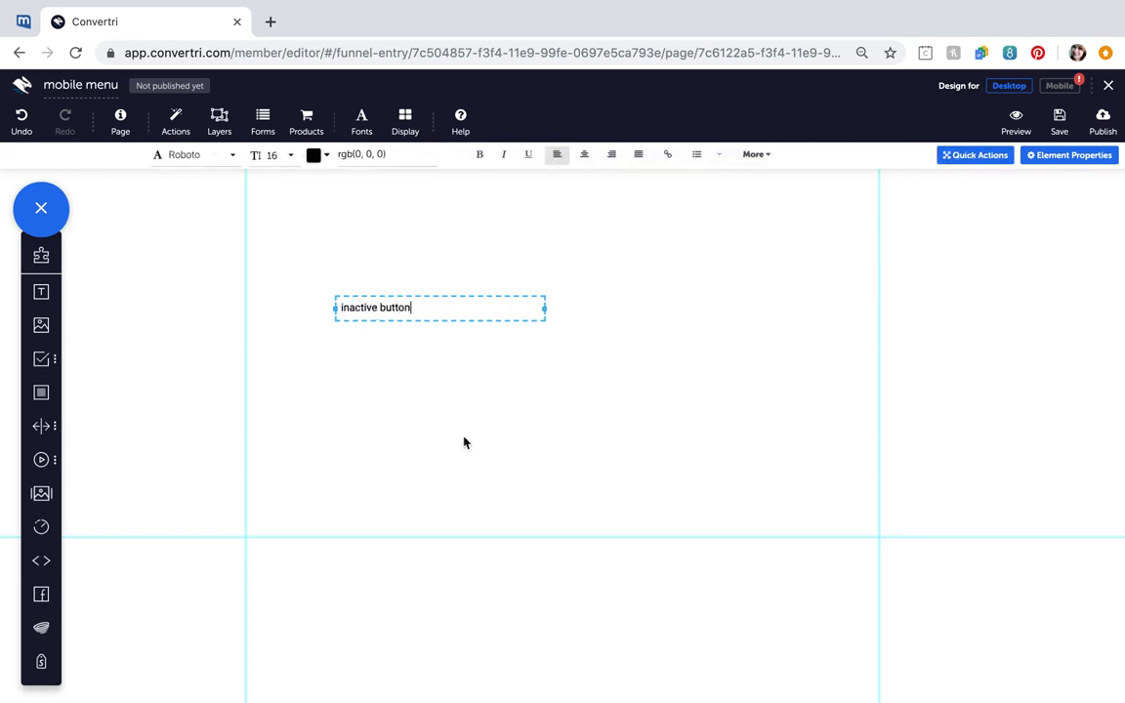
# Step: Set the "inactive button" text to size 26 and narrow its box to fit the words
pyautogui.doubleClick(463, 308)
pyautogui.tripleClick(464, 308)
pyautogui.click(292, 158)
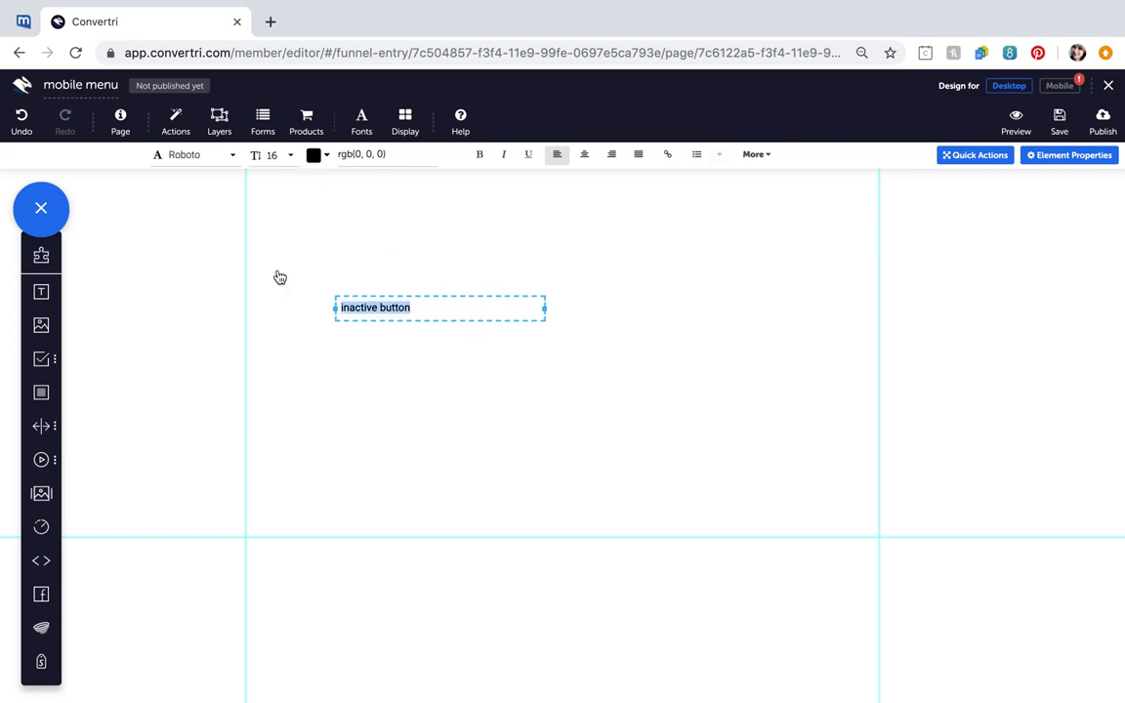
pyautogui.click(277, 156)
pyautogui.scroll(-4, 277, 272)
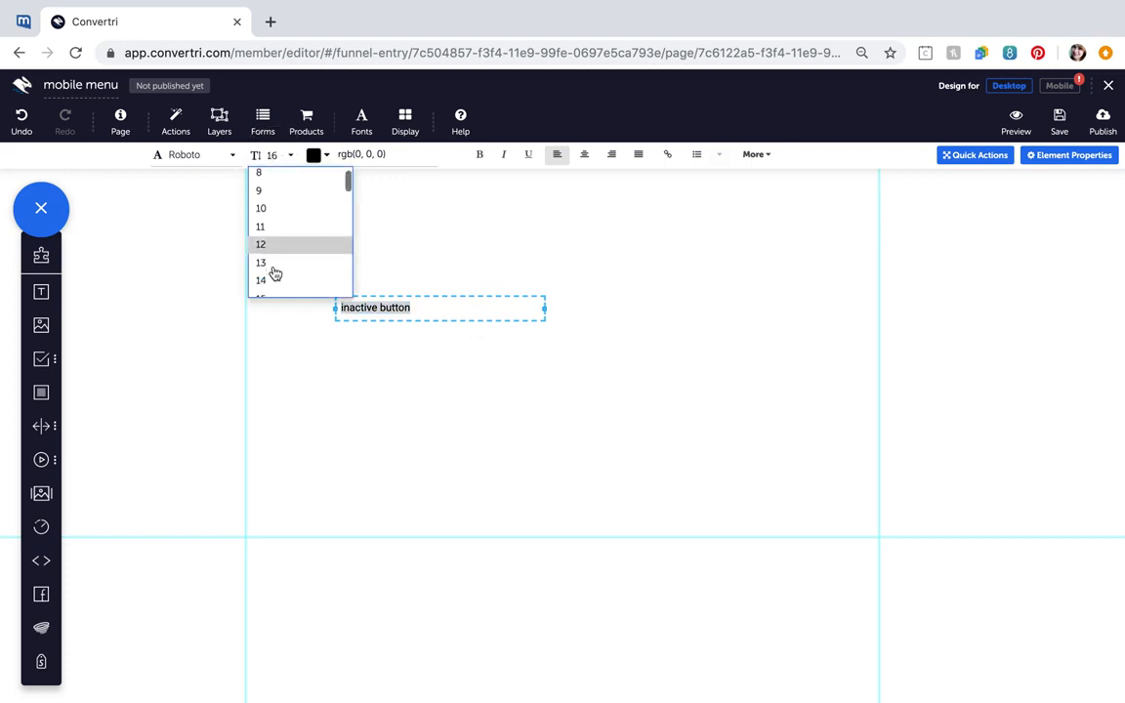
pyautogui.click(275, 275)
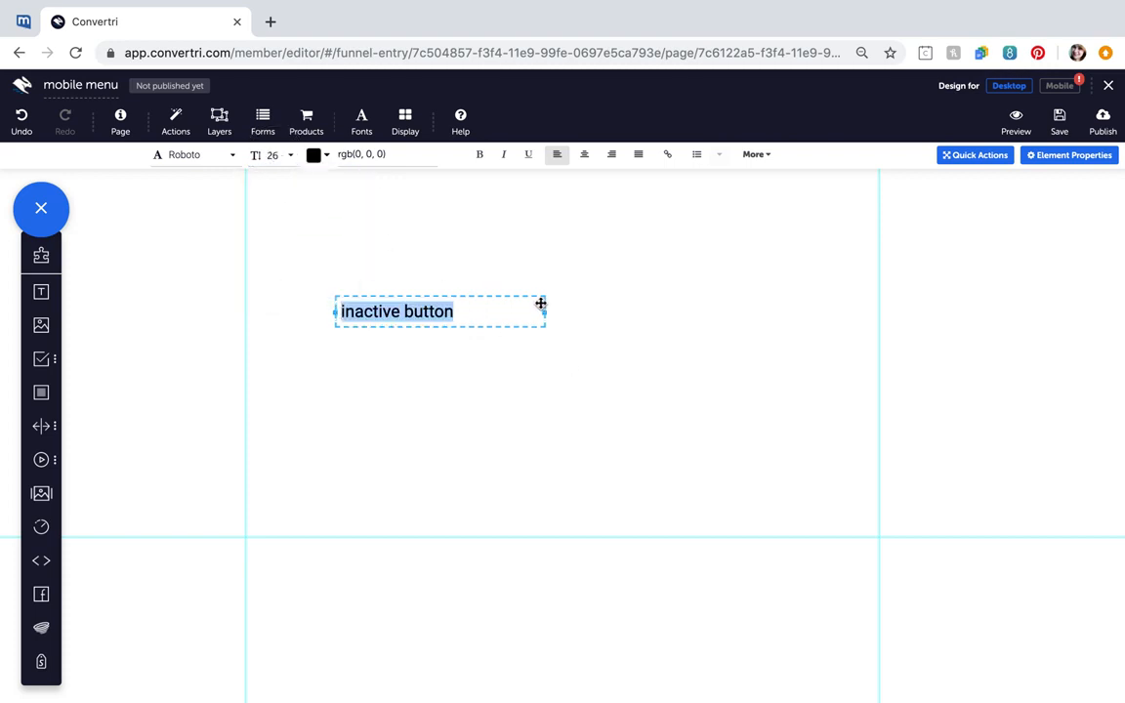
pyautogui.moveTo(544, 311); pyautogui.dragTo(458, 307)
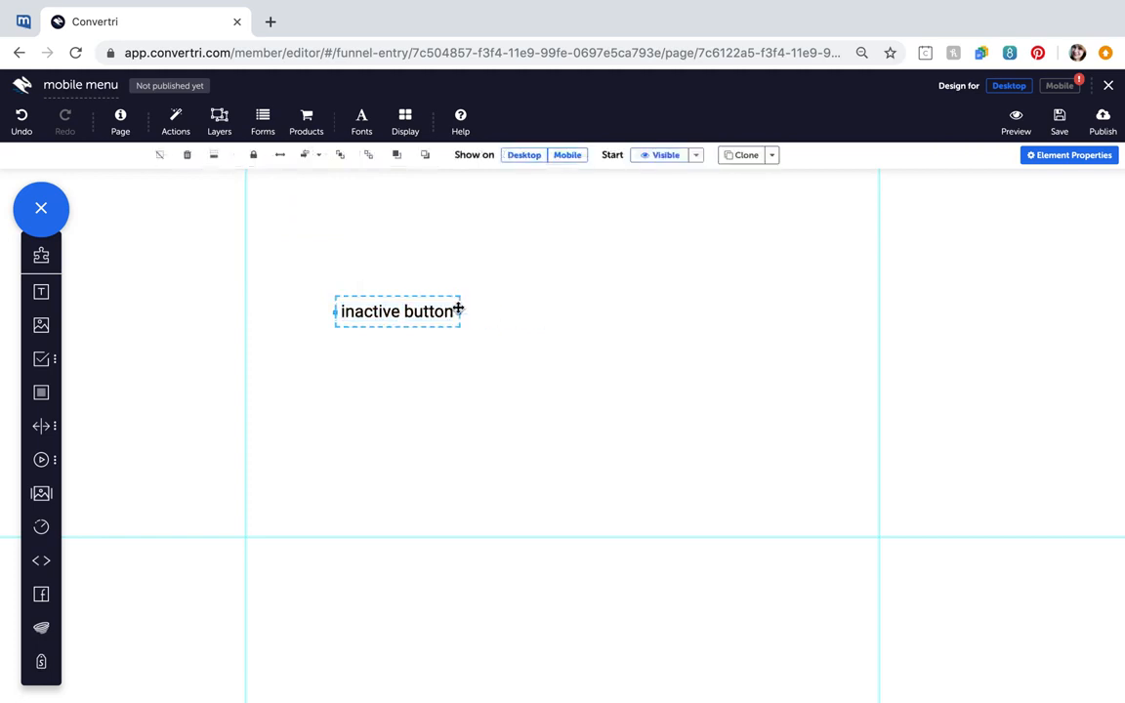
# Step: Colour the "inactive button" text grey, rgb(100, 100, 100)
pyautogui.doubleClick(424, 310)
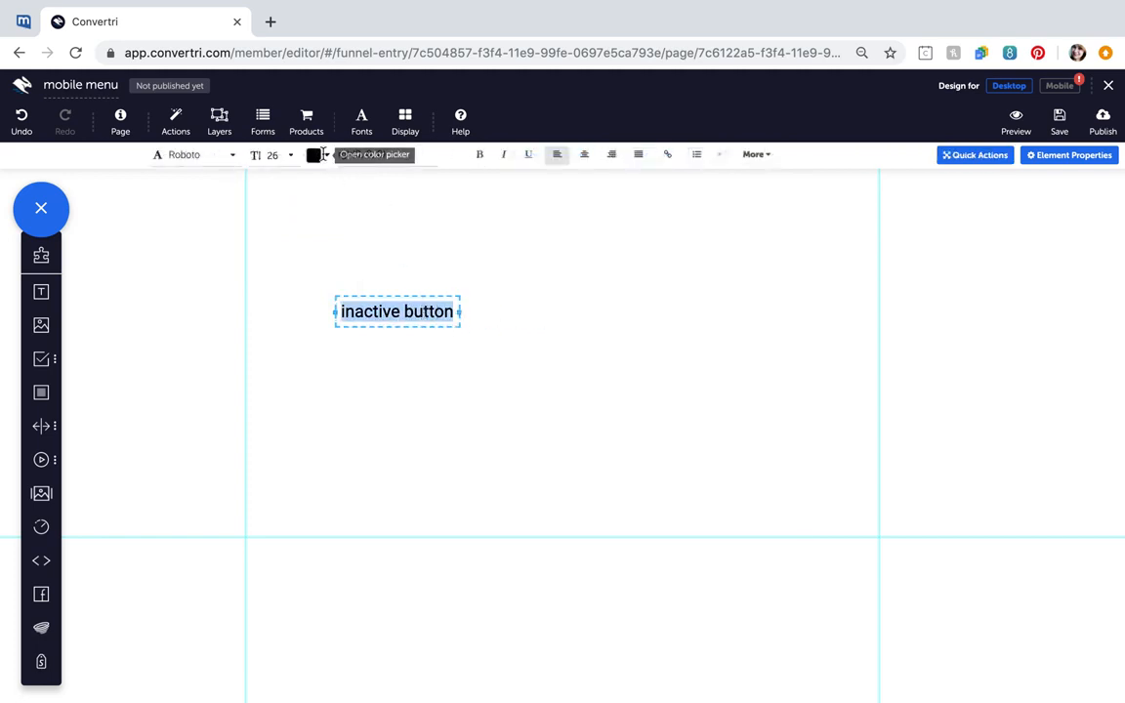
pyautogui.click(323, 158)
pyautogui.moveTo(884, 178); pyautogui.dragTo(878, 265)
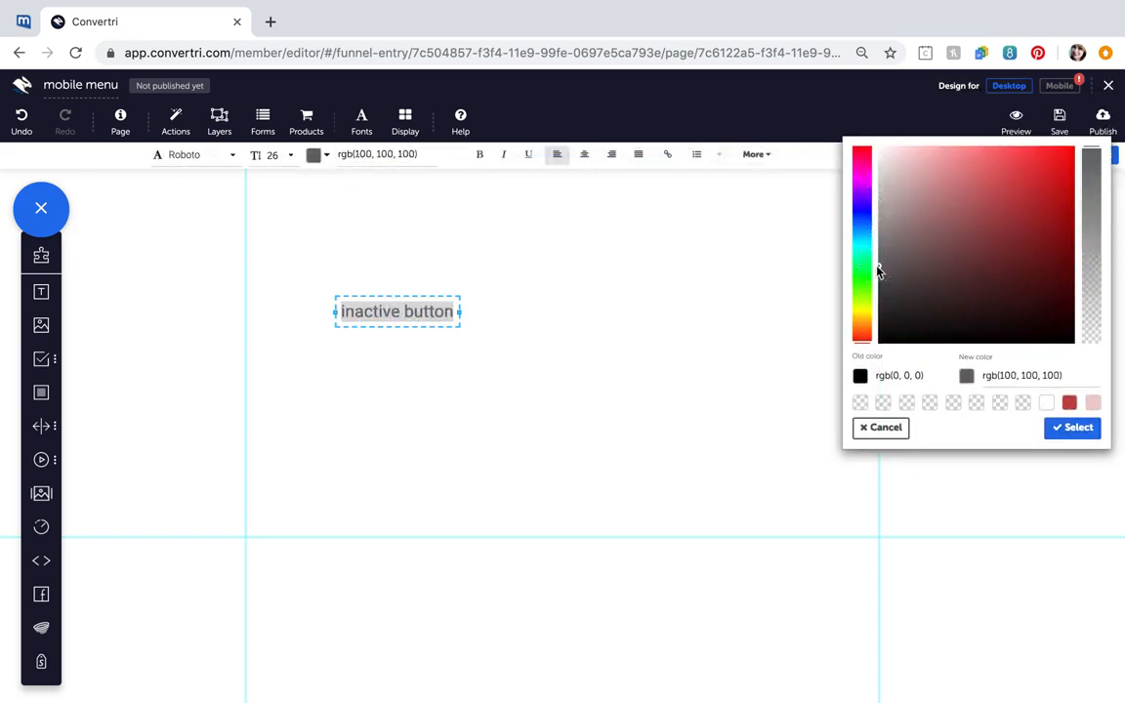
pyautogui.click(563, 397)
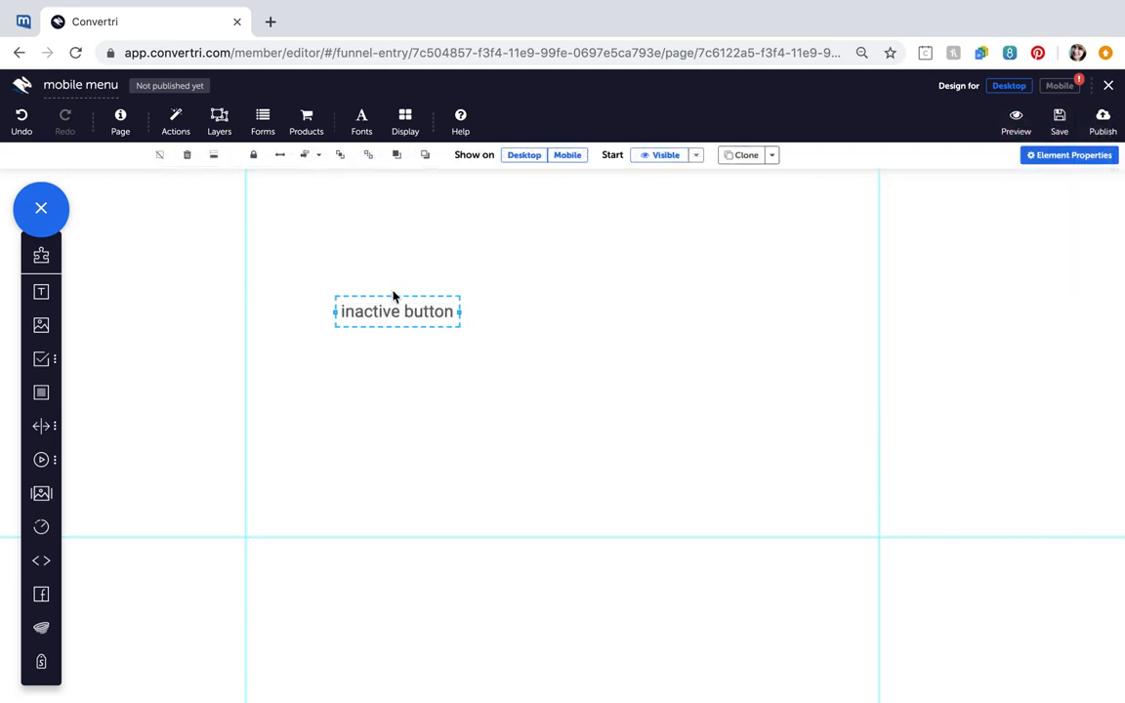
# Step: Name the inactive button element "Button 1 Inactive" and make only the selected element start visible
pyautogui.click(1063, 159)
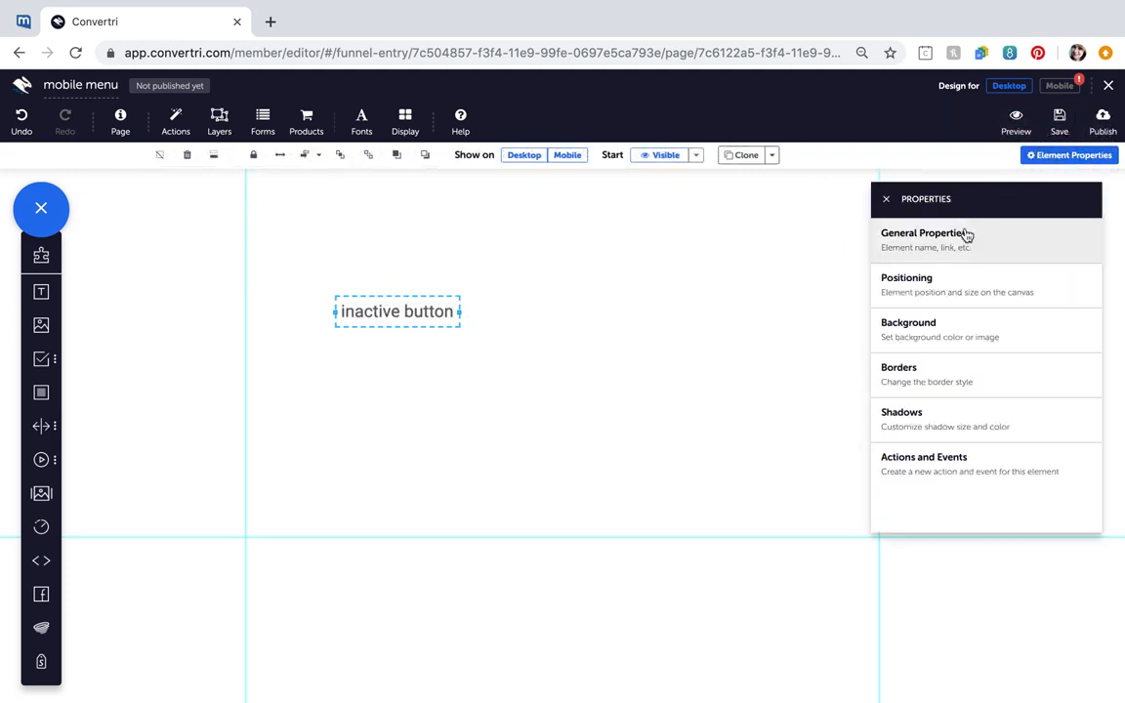
pyautogui.click(966, 251)
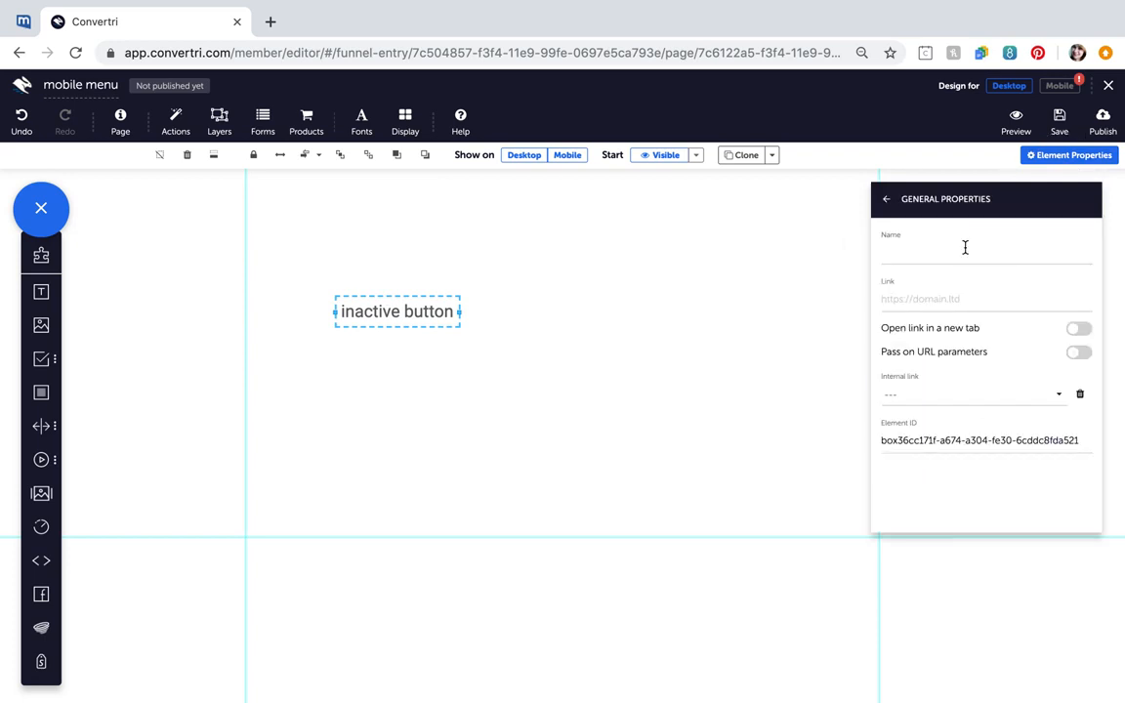
pyautogui.click(957, 252)
pyautogui.write('Button 1 Inactive')
pyautogui.click(696, 155)
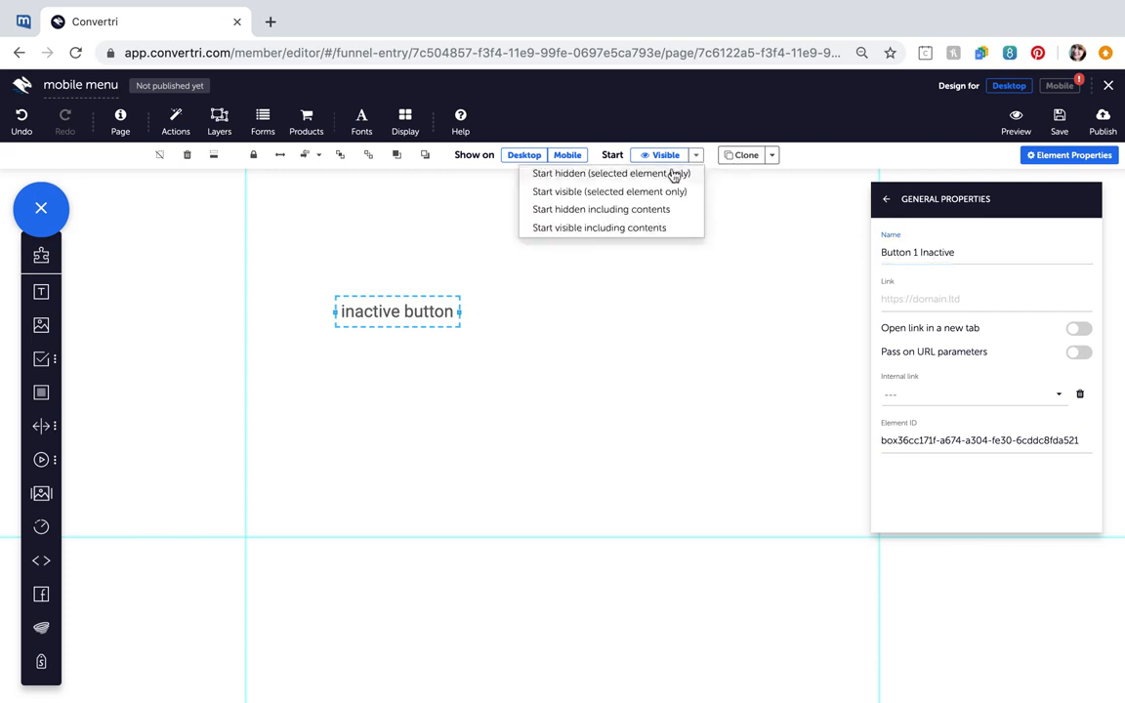
pyautogui.click(641, 194)
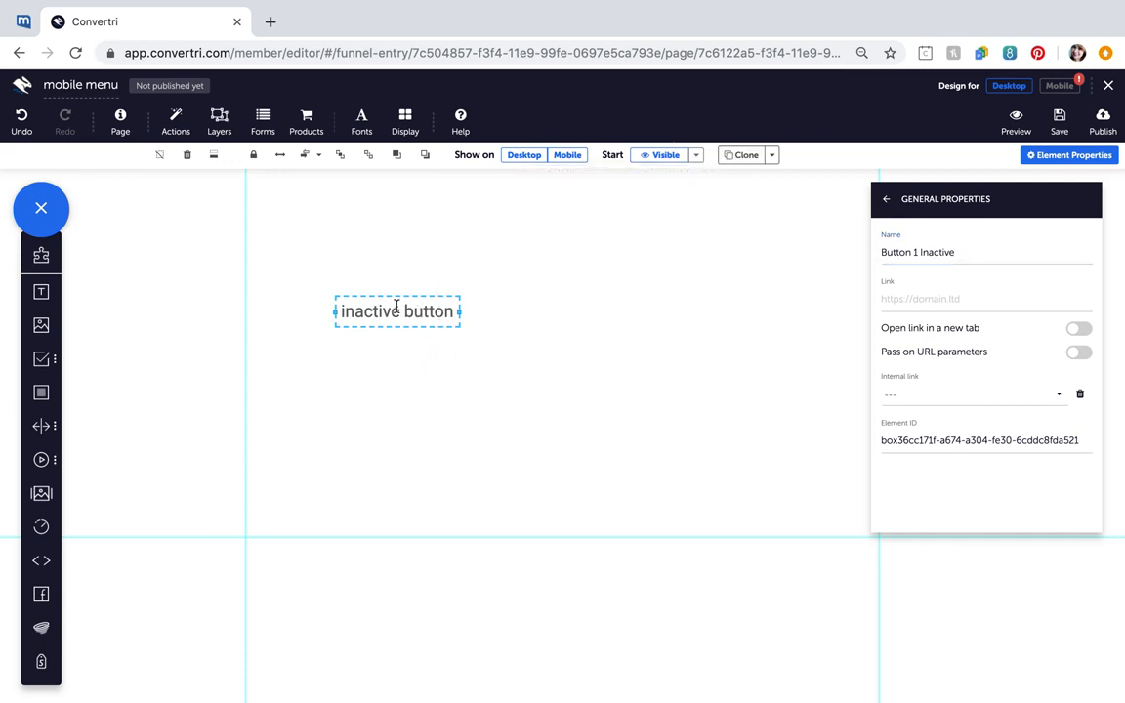
# Step: Duplicate the inactive button beside the original, name the copy "Button 1 Active" and change its text to "active button"
pyautogui.moveTo(396, 300); pyautogui.dragTo(532, 300)
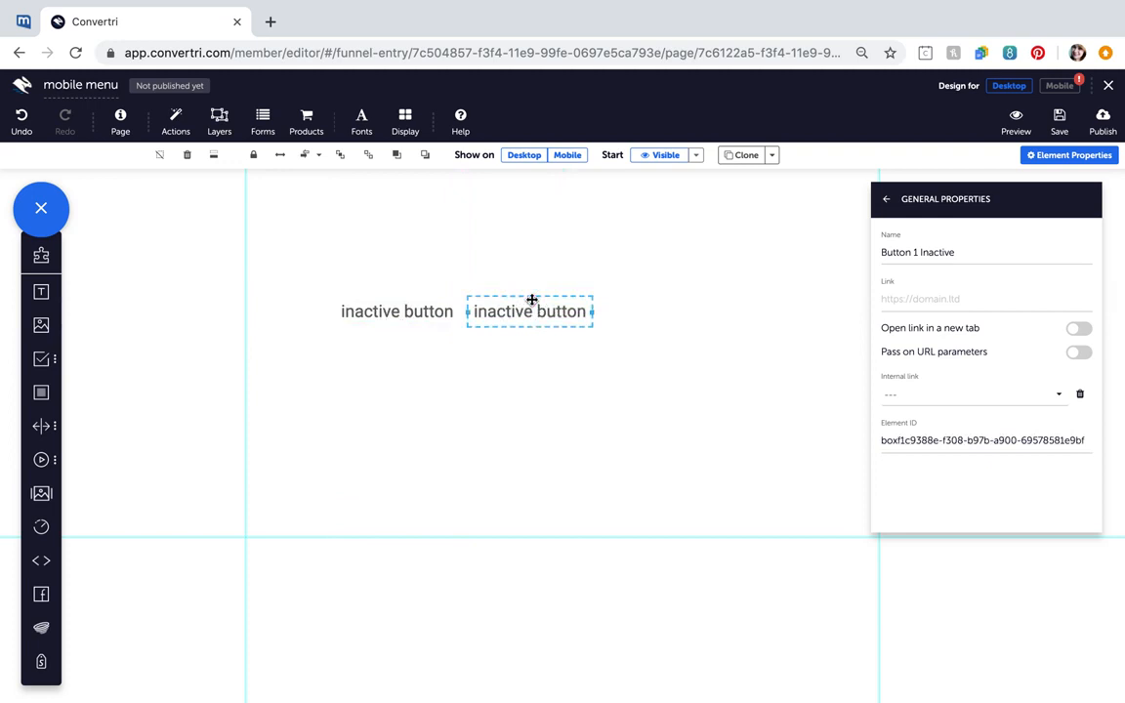
pyautogui.doubleClick(924, 252)
pyautogui.write('Active')
pyautogui.click(514, 311)
pyautogui.doubleClick(514, 310)
pyautogui.write('active')
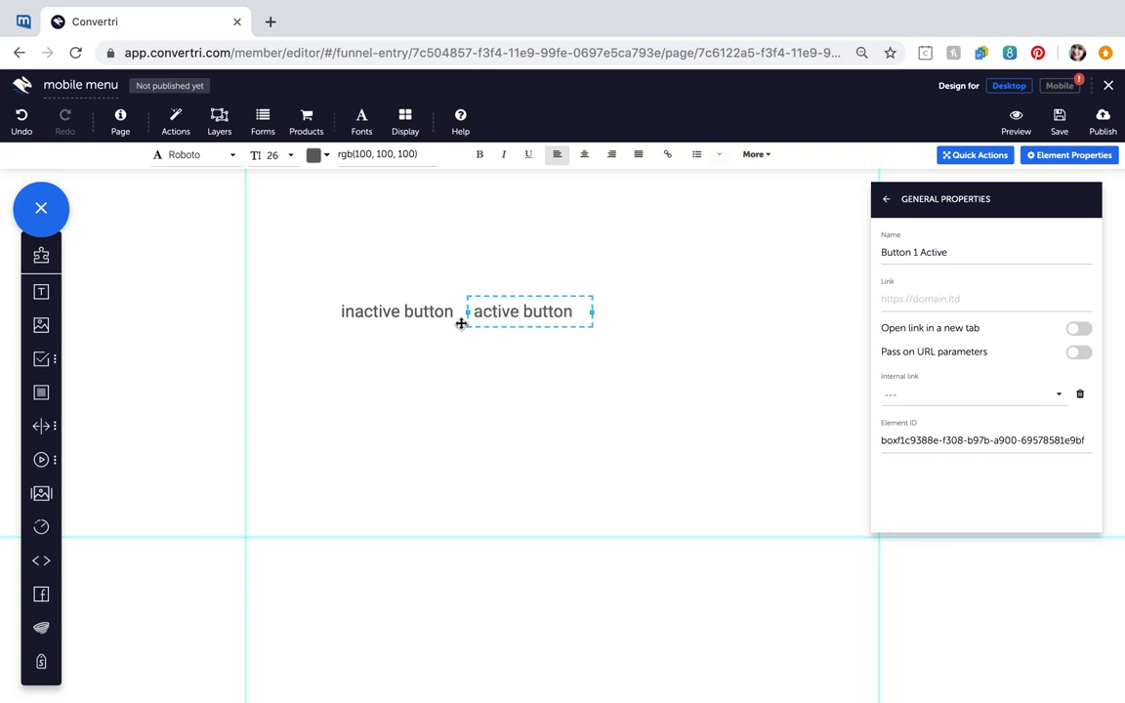
# Step: Colour the "active button" text green, rgb(43, 167, 36)
pyautogui.tripleClick(494, 312)
pyautogui.click(326, 161)
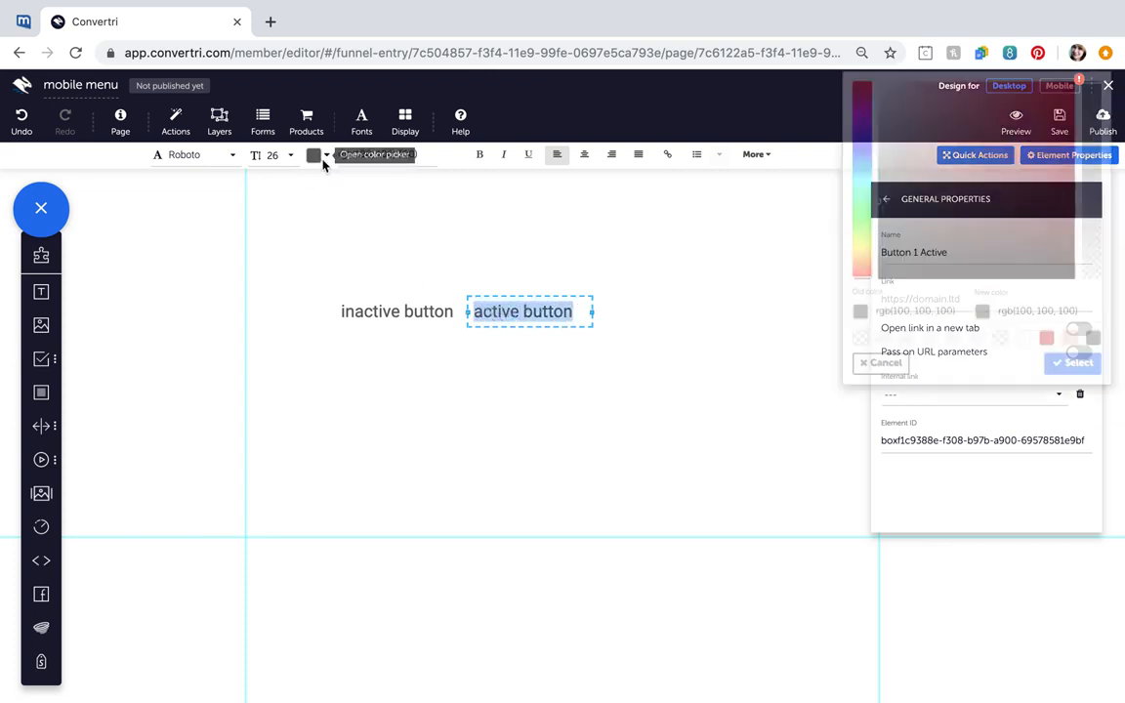
pyautogui.click(862, 280)
pyautogui.moveTo(930, 236); pyautogui.dragTo(962, 266)
pyautogui.click(664, 417)
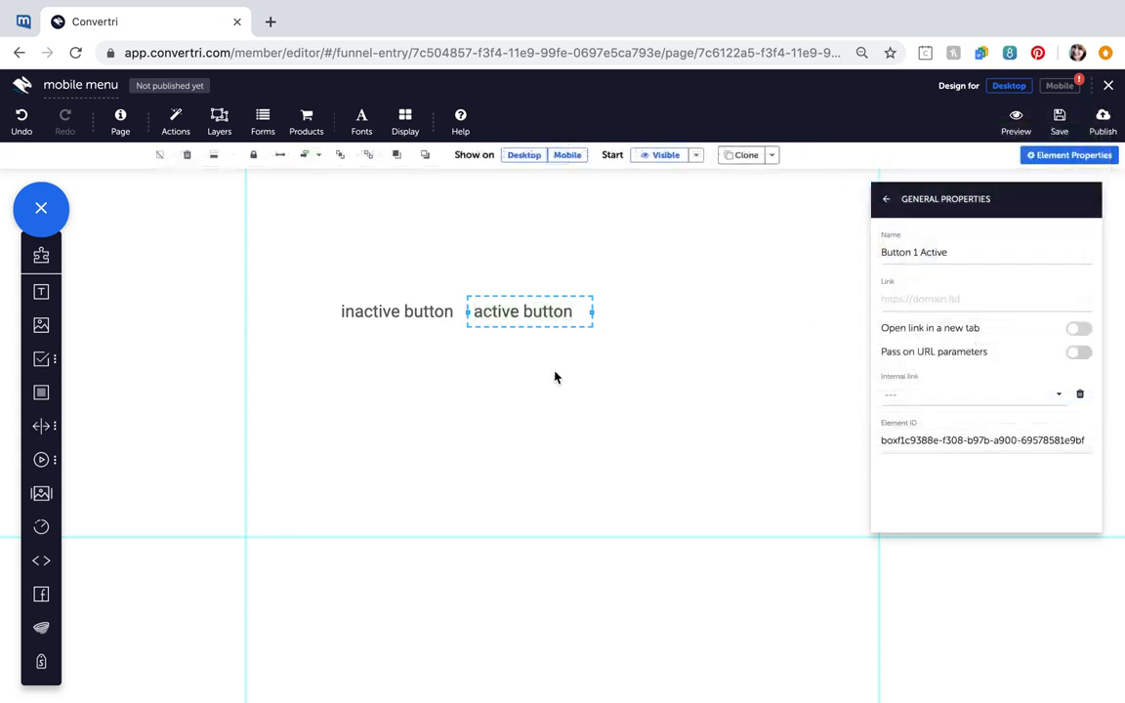
pyautogui.tripleClick(481, 311)
pyautogui.click(313, 155)
pyautogui.click(1033, 212)
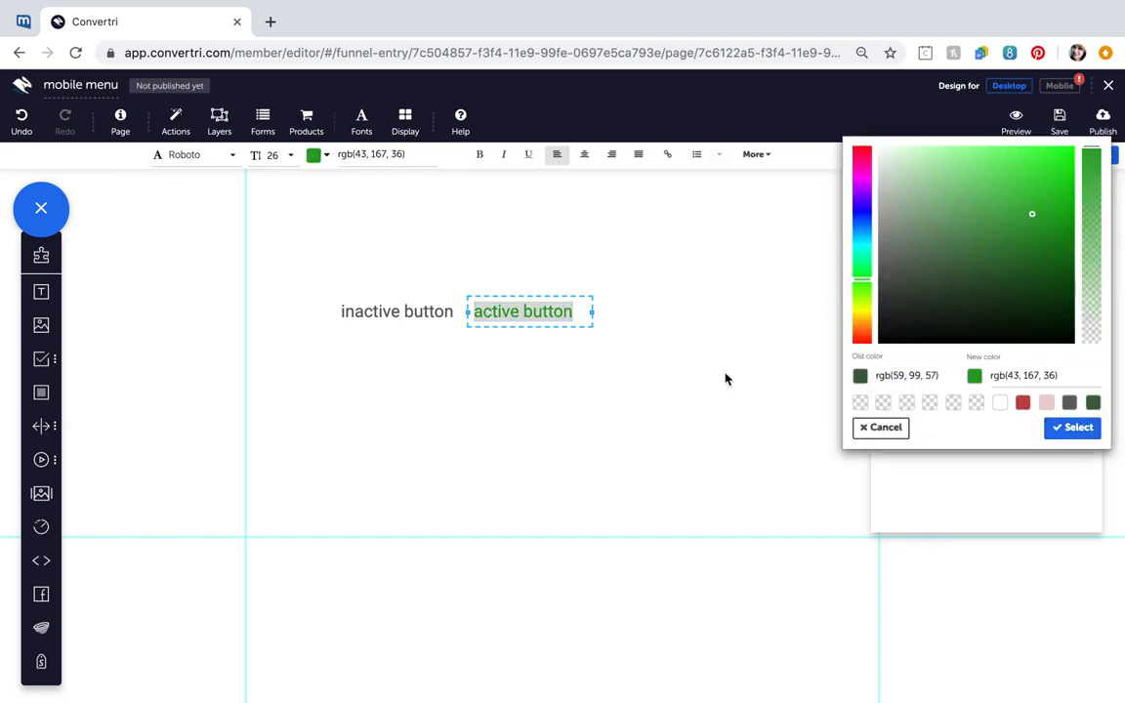
pyautogui.click(724, 378)
pyautogui.click(691, 389)
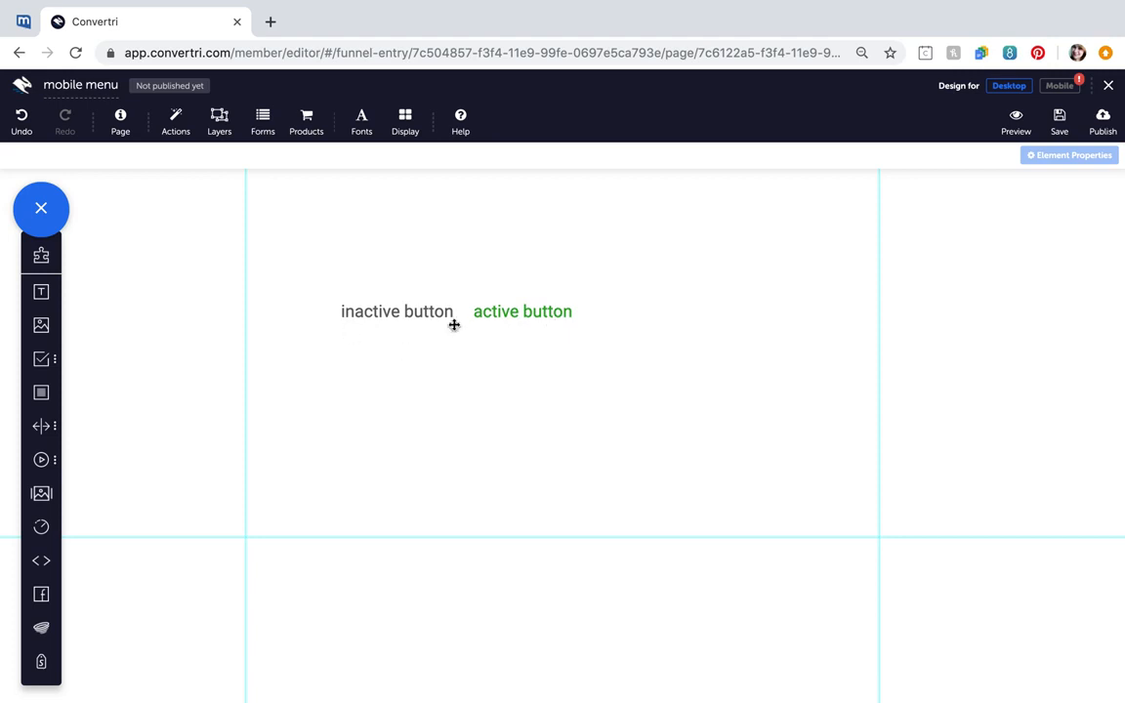
# Step: Make the active button start hidden, applied to the selected element only
pyautogui.click(486, 312)
pyautogui.click(502, 300)
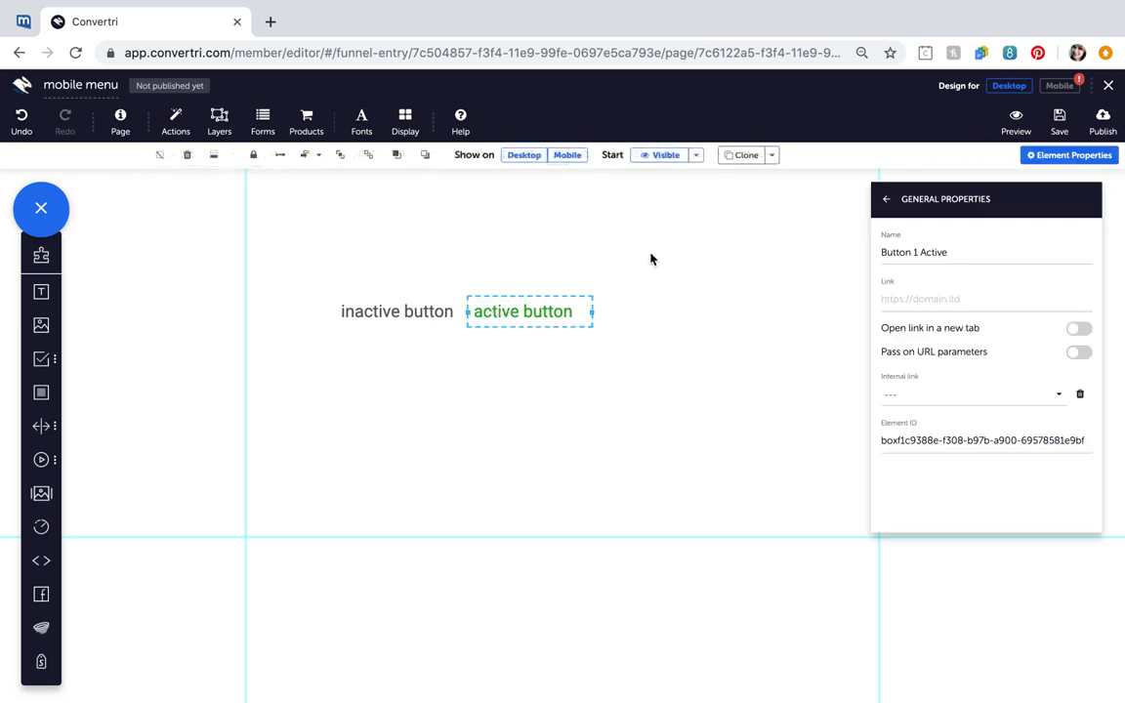
pyautogui.click(695, 161)
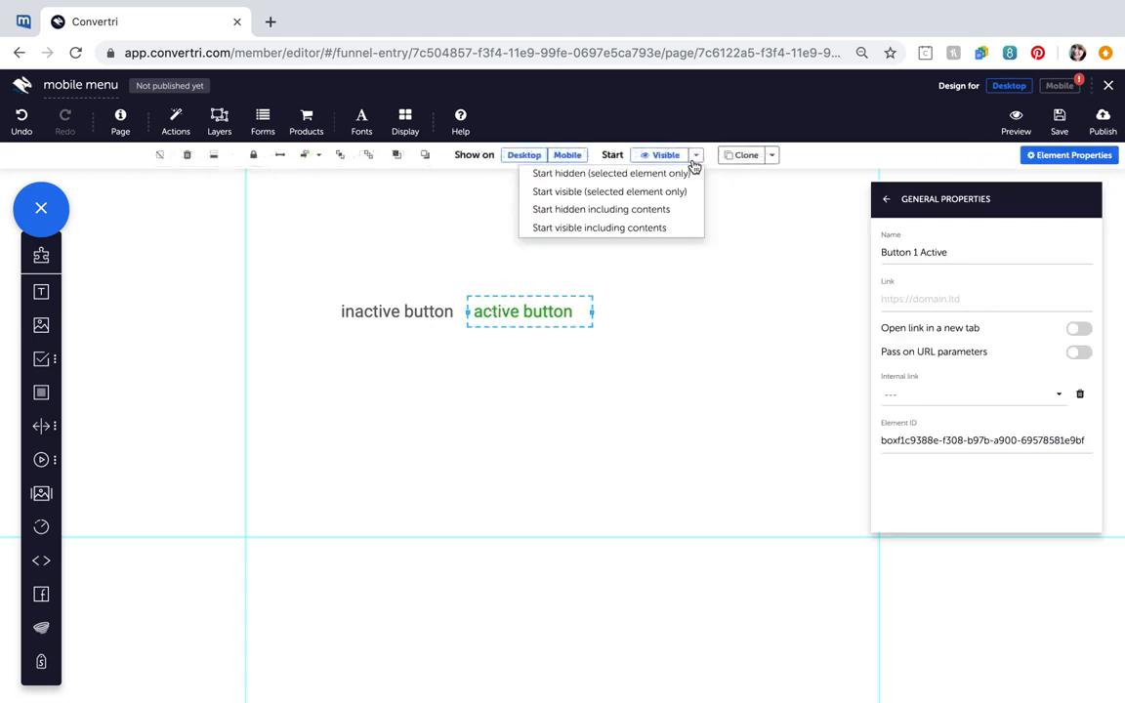
pyautogui.click(616, 176)
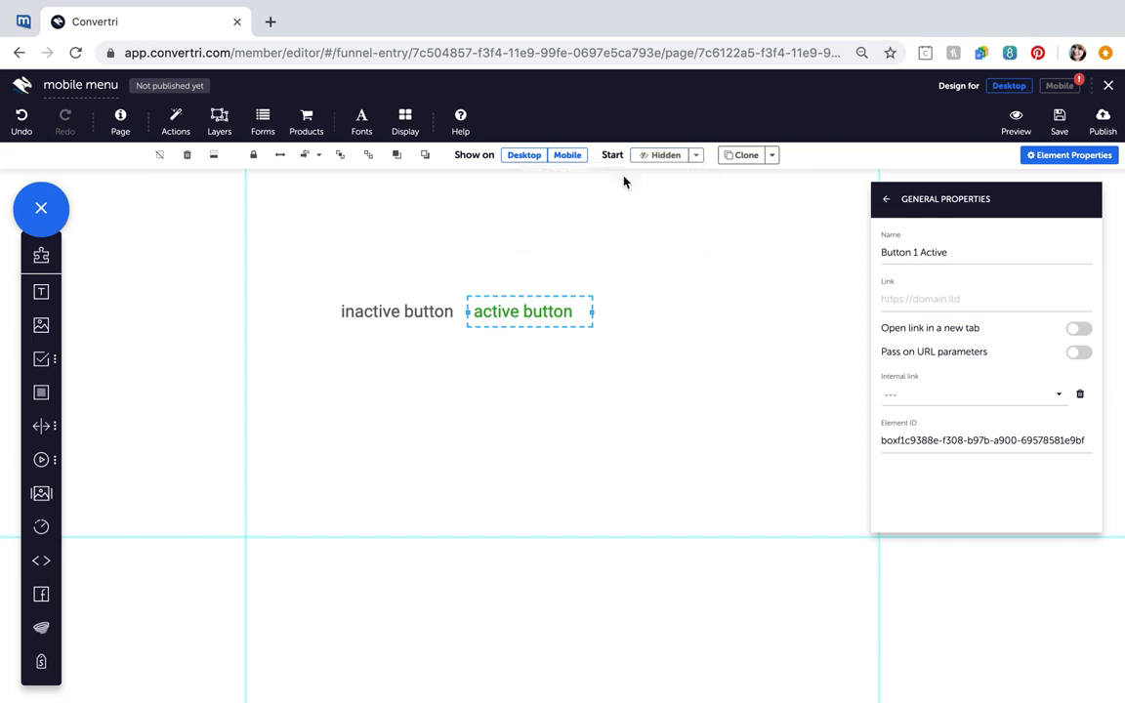
pyautogui.click(643, 450)
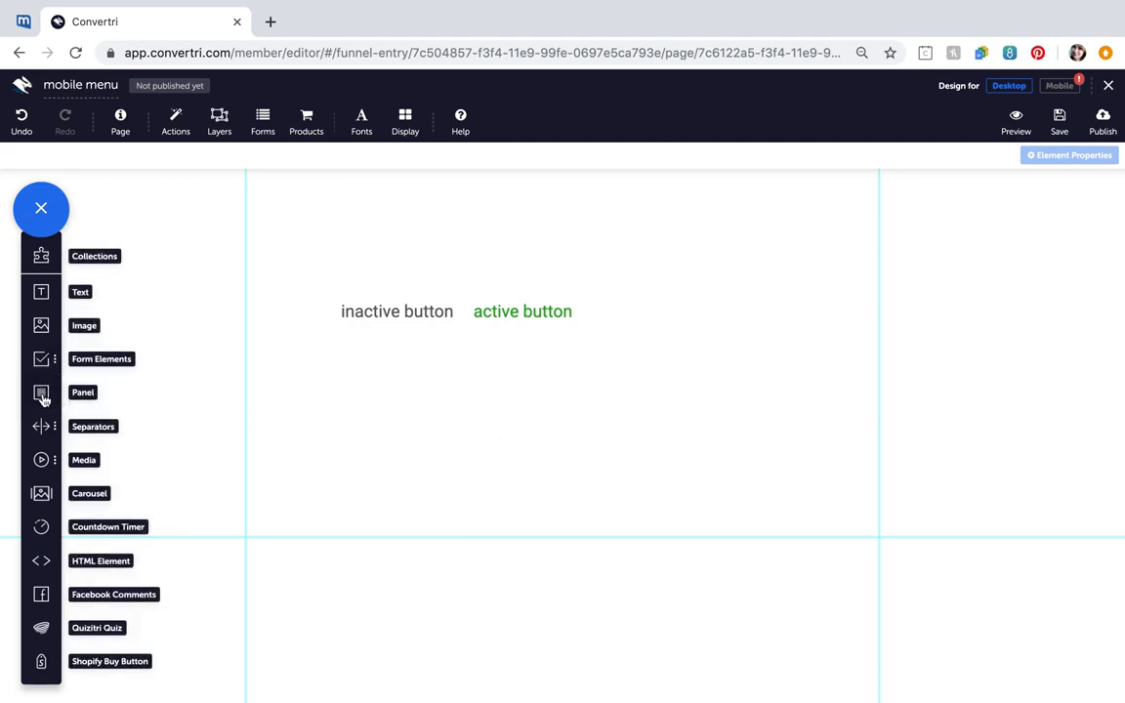
# Step: Add a panel directly below the inactive button and resize it to a tall column about as wide as that button
pyautogui.moveTo(42, 399); pyautogui.dragTo(460, 362)
pyautogui.moveTo(570, 346); pyautogui.dragTo(542, 407)
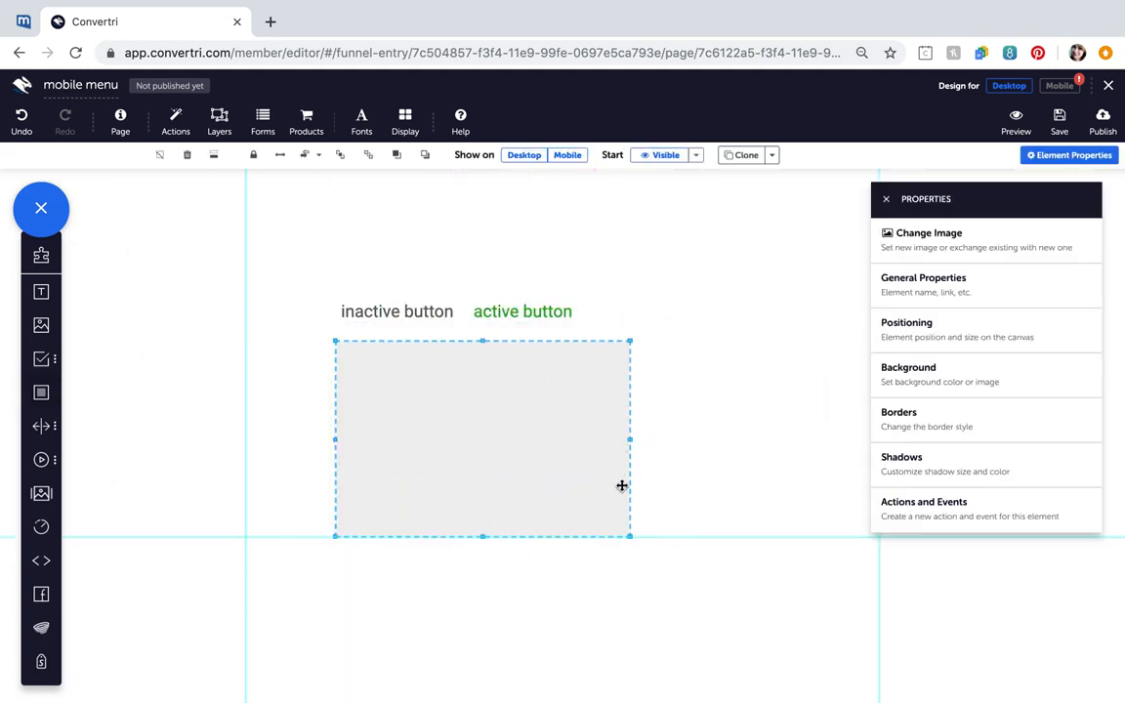
pyautogui.moveTo(628, 535); pyautogui.dragTo(464, 588)
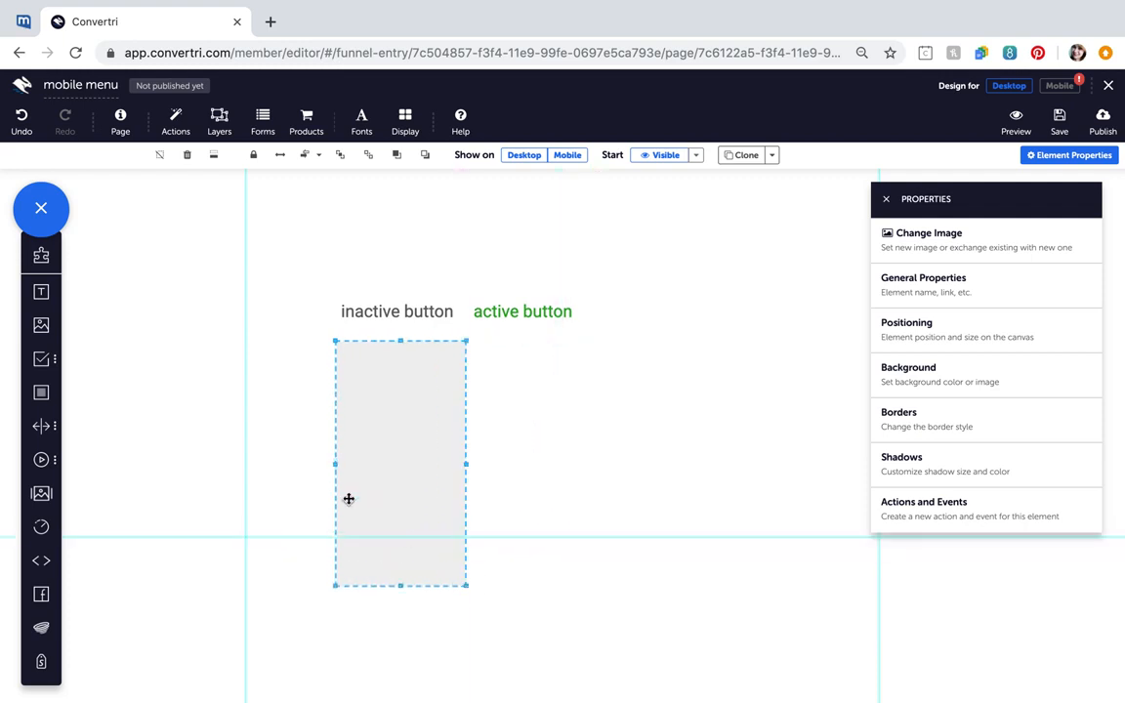
# Step: Add a text element reading "link 1" at the top of the panel and narrow its box to fit inside
pyautogui.click(42, 294)
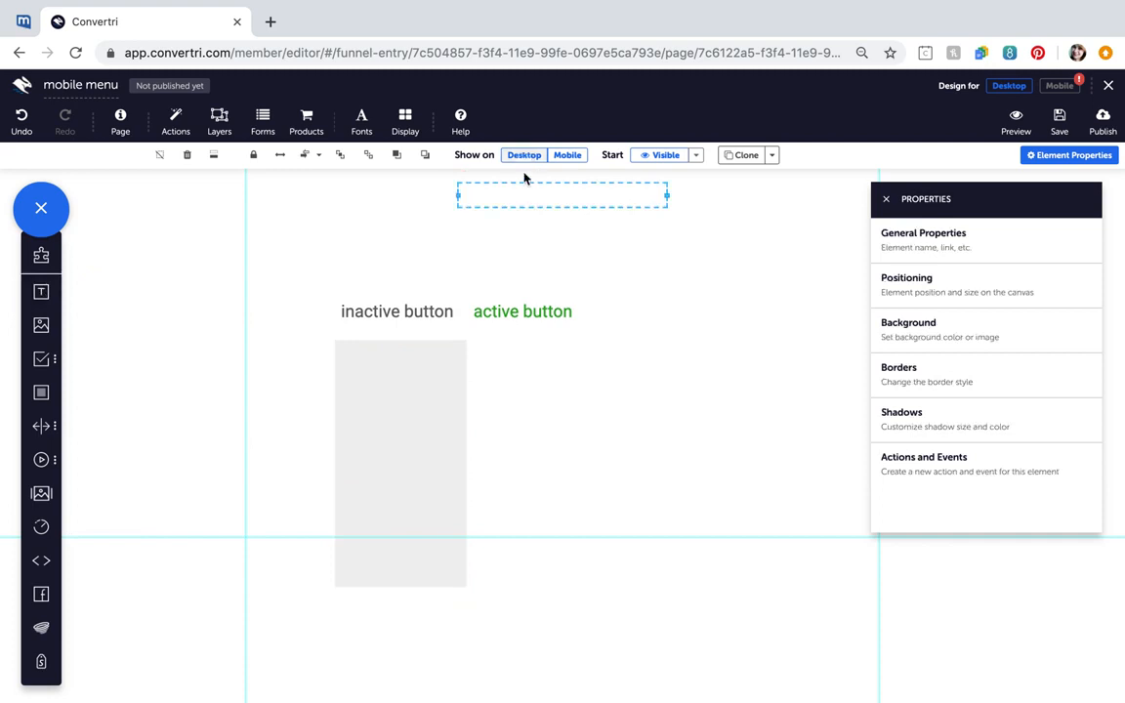
pyautogui.moveTo(522, 187); pyautogui.dragTo(411, 356)
pyautogui.click(427, 353)
pyautogui.write('link')
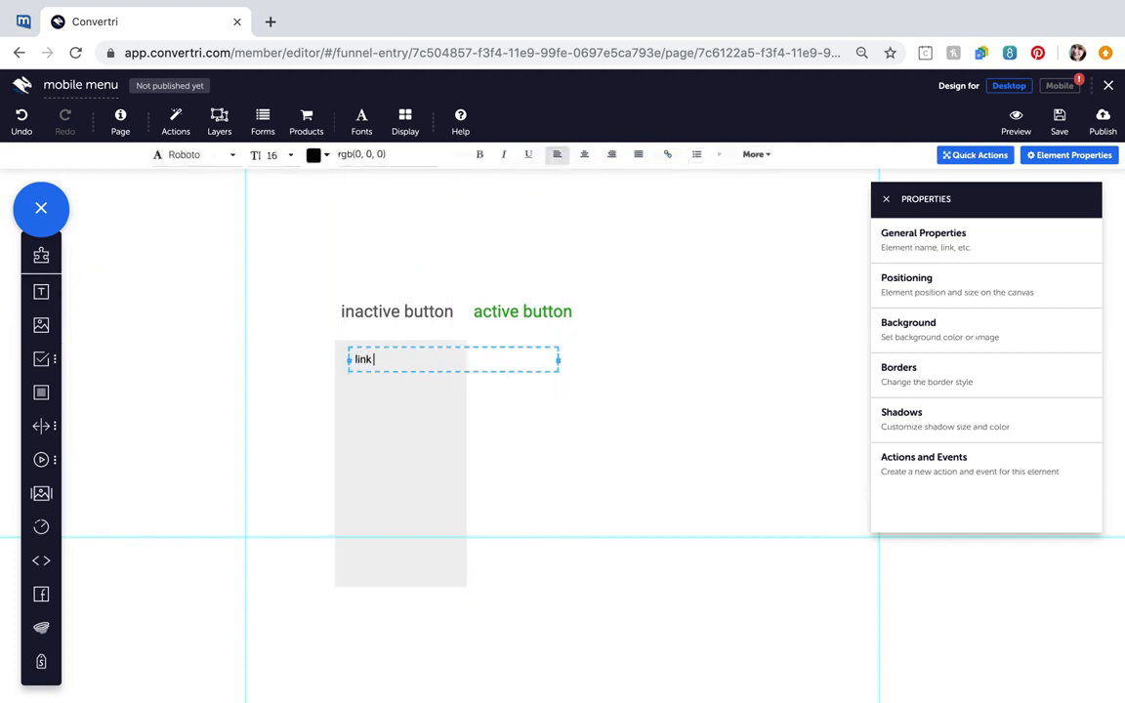
pyautogui.write(' 1')
pyautogui.click(511, 360)
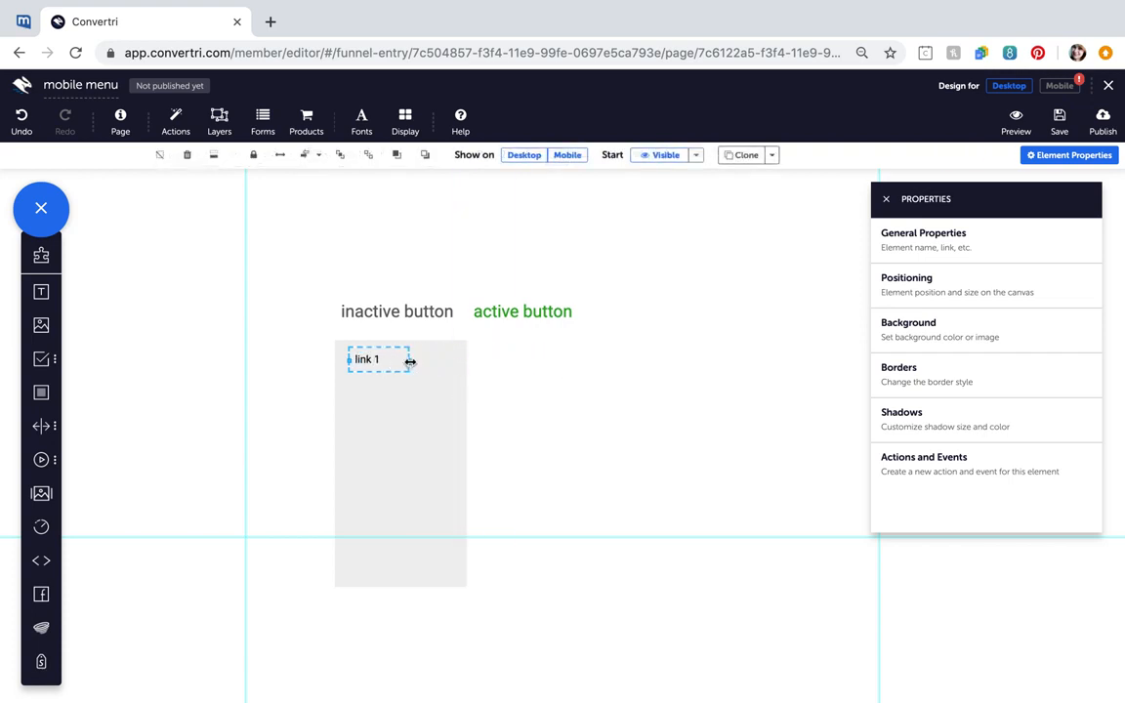
# Step: Duplicate the link text twice down the panel and change the copies to "link 2" and "link 3"
pyautogui.moveTo(391, 350); pyautogui.dragTo(389, 391)
pyautogui.press('BackSpace')
pyautogui.write('2')
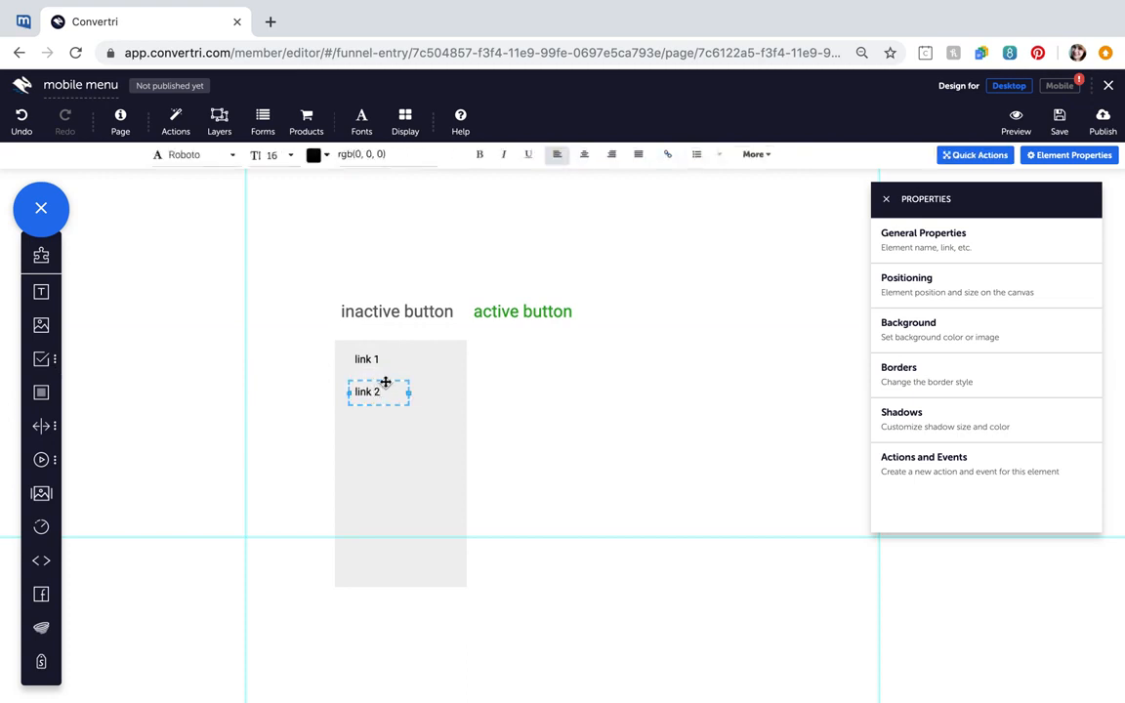
pyautogui.moveTo(386, 382); pyautogui.dragTo(383, 416)
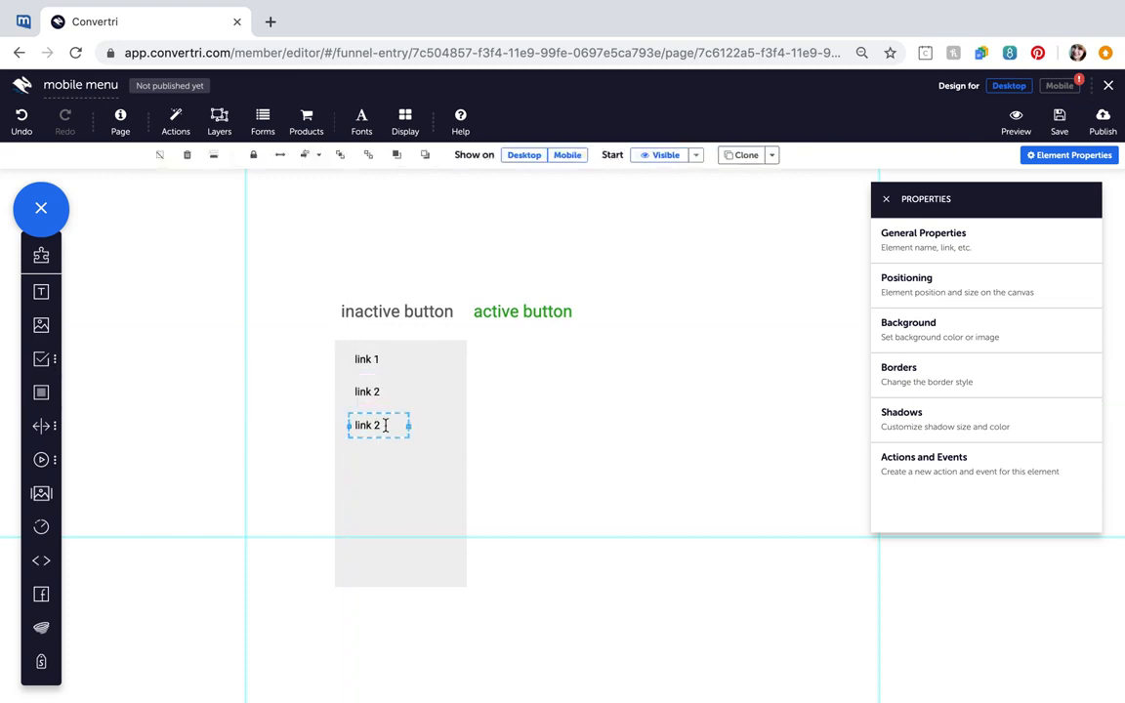
pyautogui.doubleClick(379, 425)
pyautogui.press('BackSpace')
pyautogui.write('3')
# Step: Move the panel with its links slightly down and name it "menu 1"
pyautogui.click(401, 472)
pyautogui.moveTo(417, 474)
pyautogui.mouseDown()
pyautogui.moveTo(432, 477)
pyautogui.moveTo(432, 500)
pyautogui.moveTo(414, 494)
pyautogui.mouseUp()
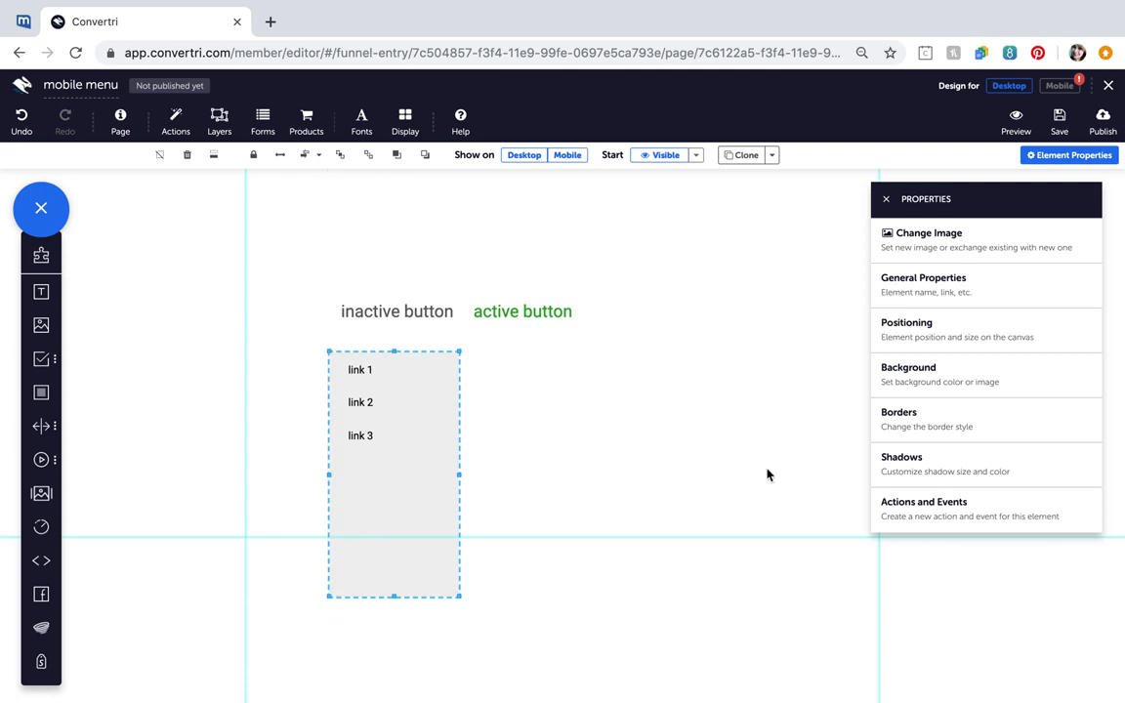
pyautogui.click(953, 281)
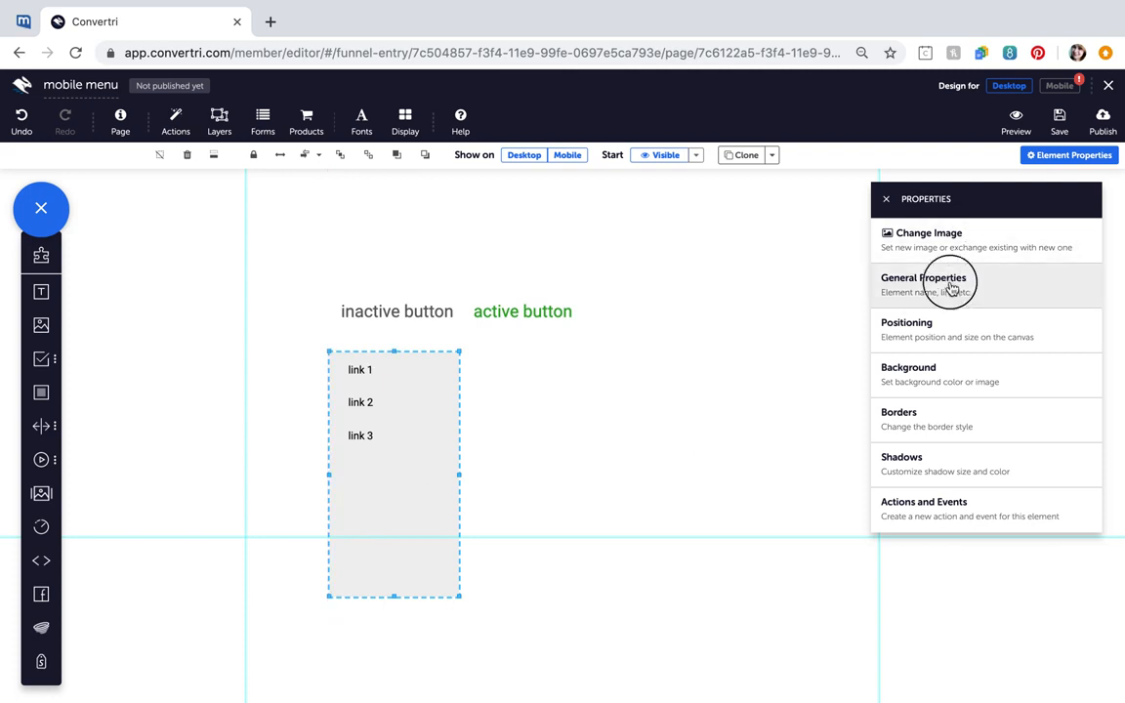
pyautogui.click(922, 256)
pyautogui.write('menu 1')
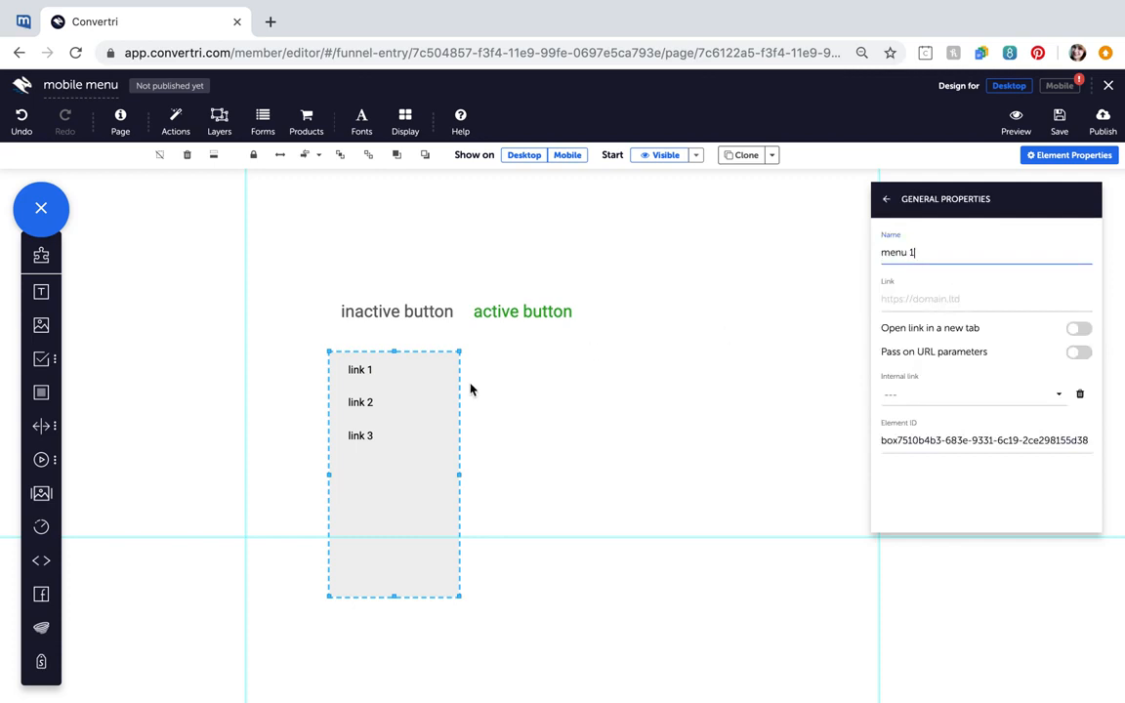
# Step: Make the menu panel start hidden including its contents
pyautogui.click(409, 515)
pyautogui.click(695, 156)
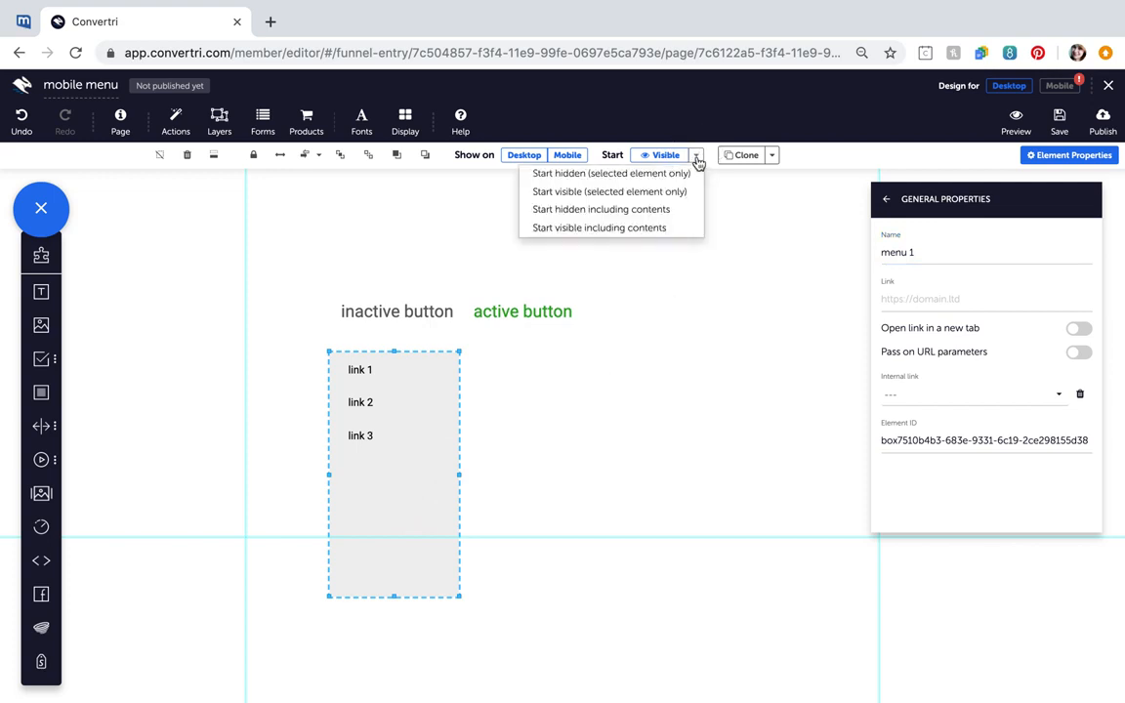
pyautogui.click(602, 213)
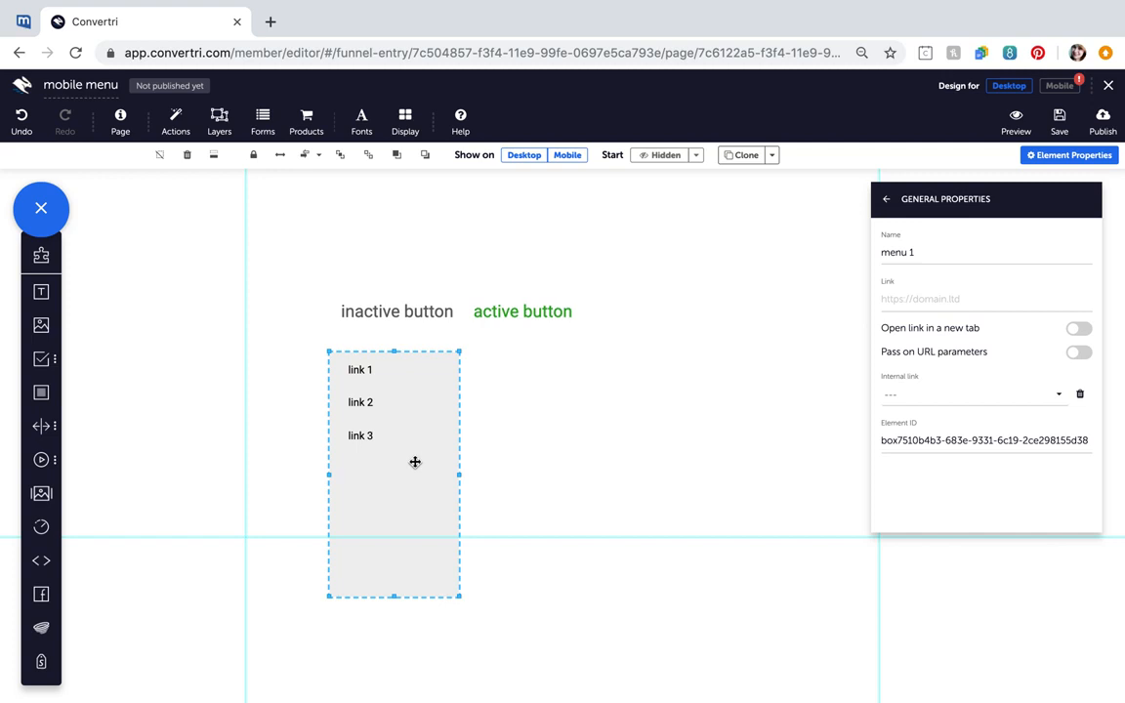
# Step: Add an action to the inactive button that shows Button 1 Active on click, using Show target
pyautogui.click(401, 301)
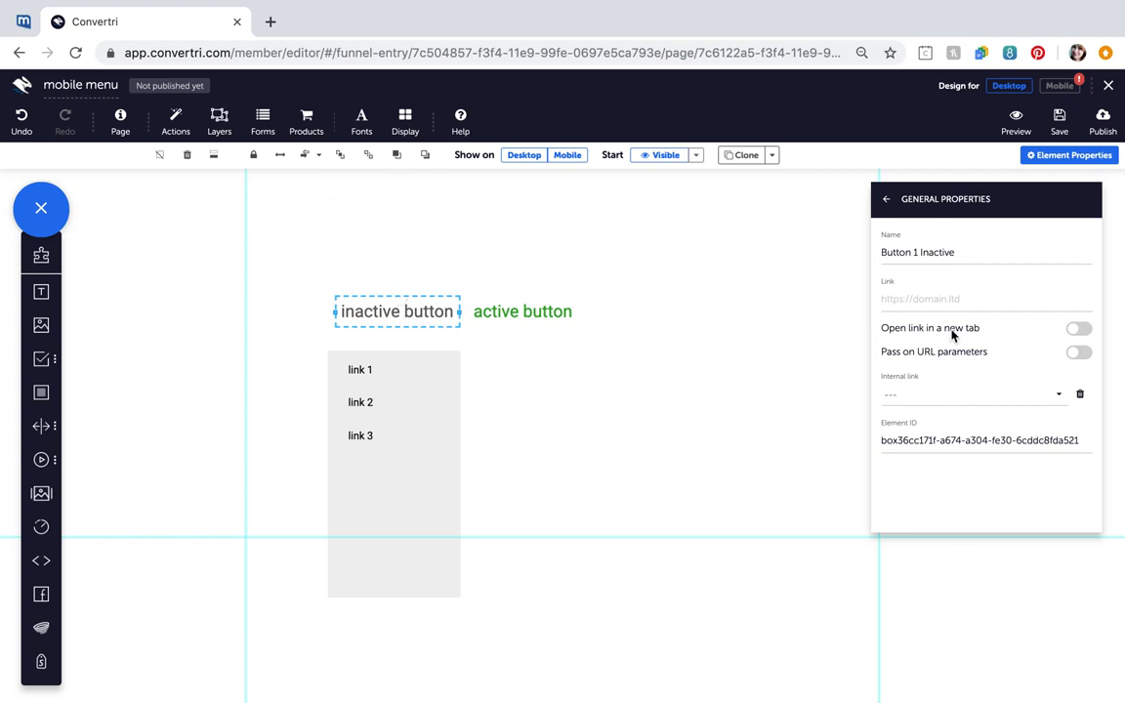
pyautogui.click(887, 201)
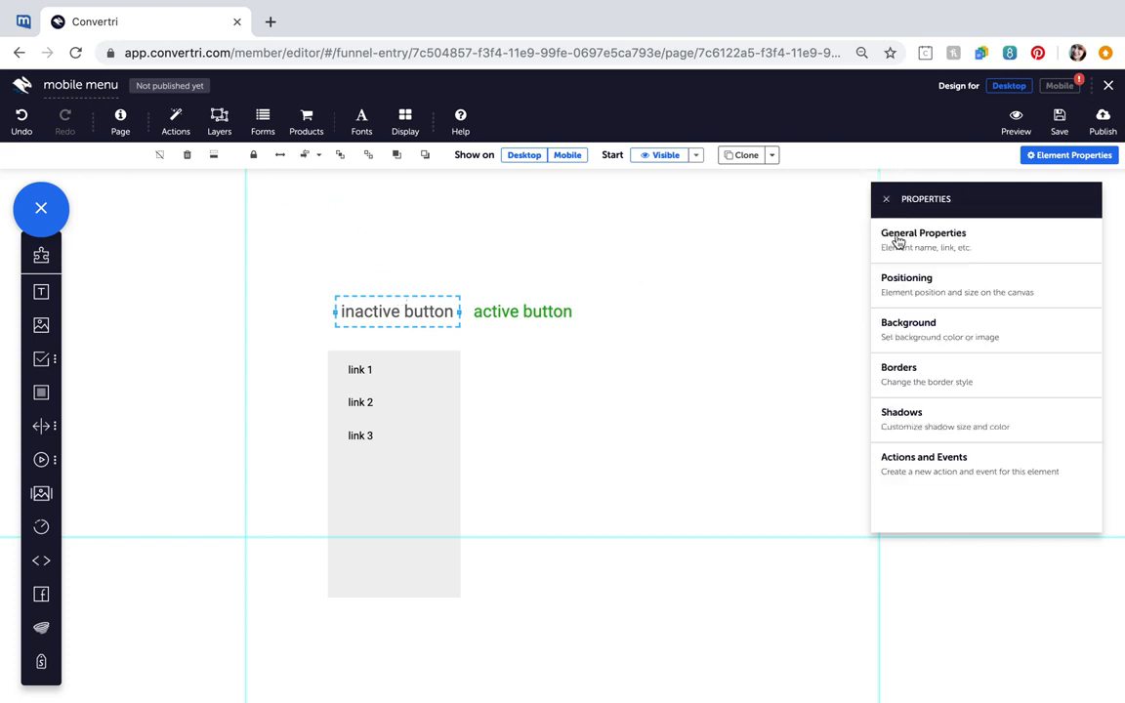
pyautogui.click(956, 463)
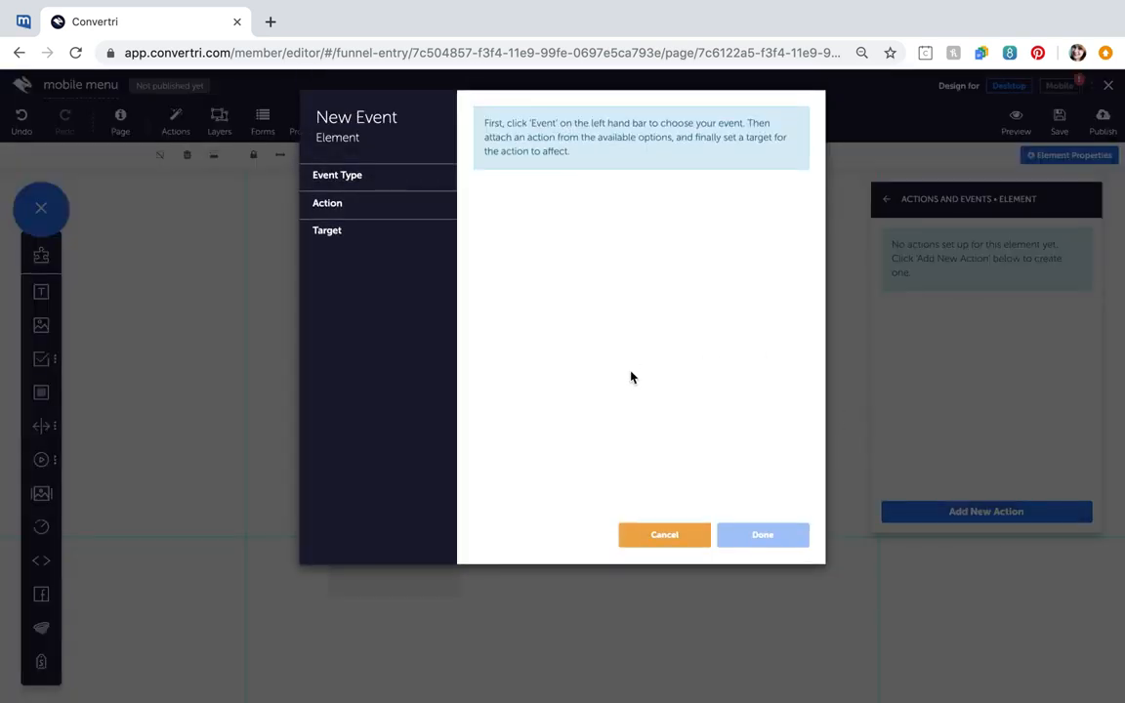
pyautogui.click(376, 175)
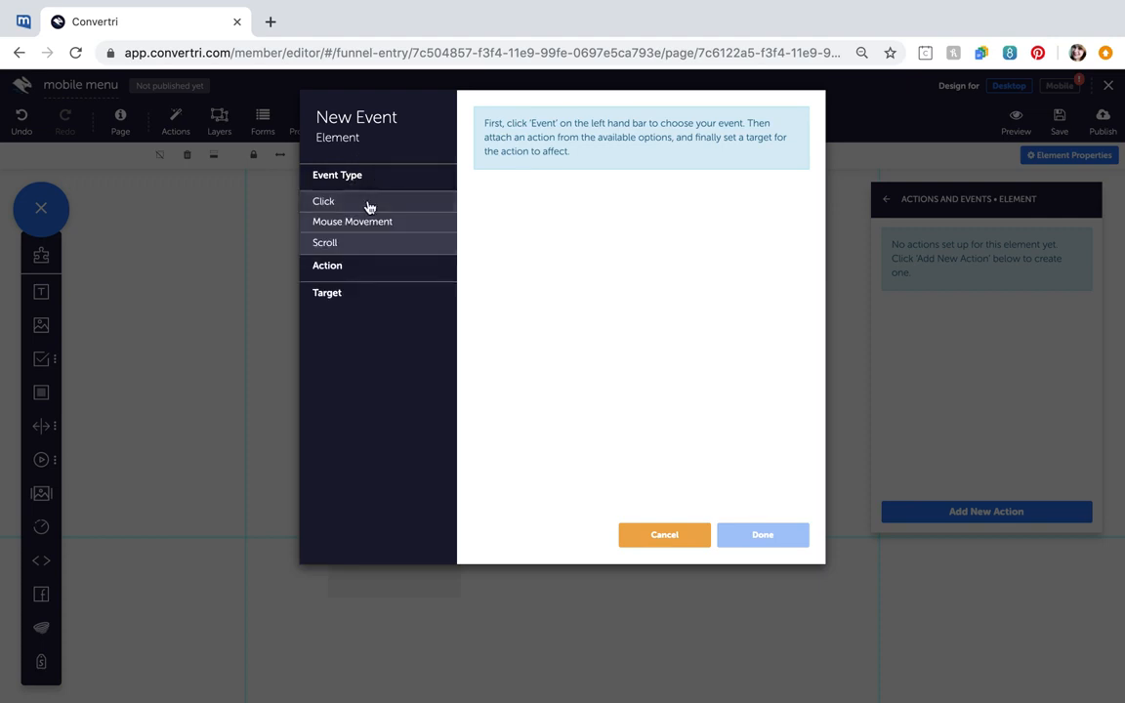
pyautogui.click(363, 203)
pyautogui.click(513, 169)
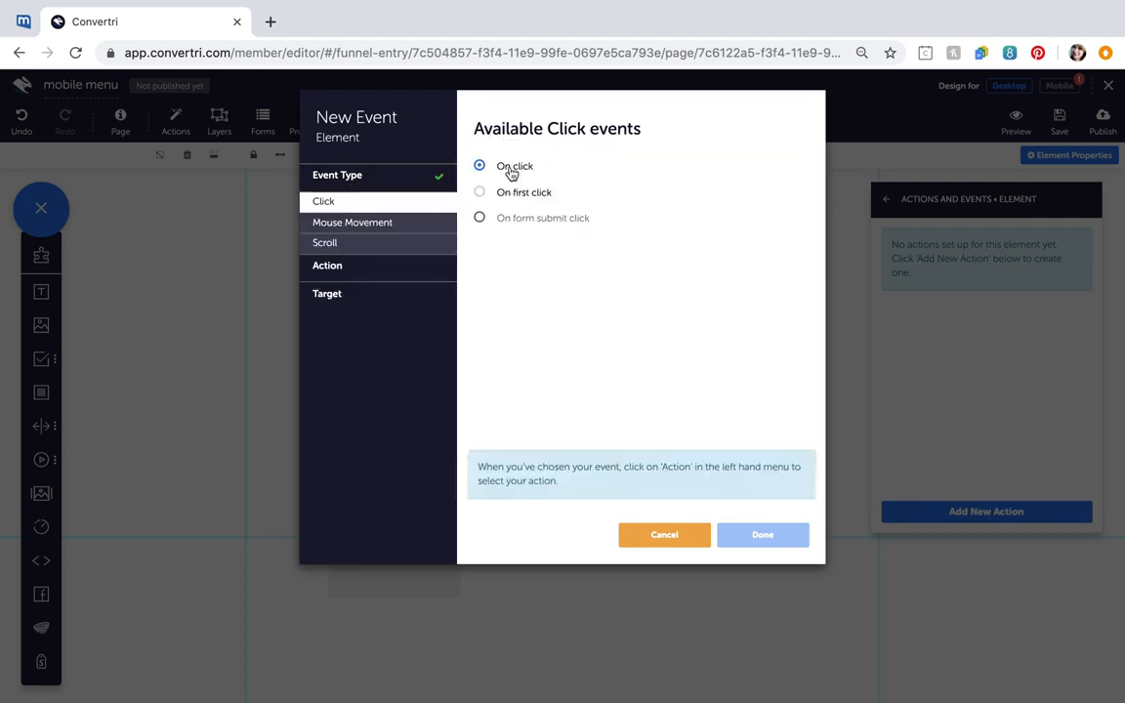
pyautogui.click(396, 276)
pyautogui.click(375, 231)
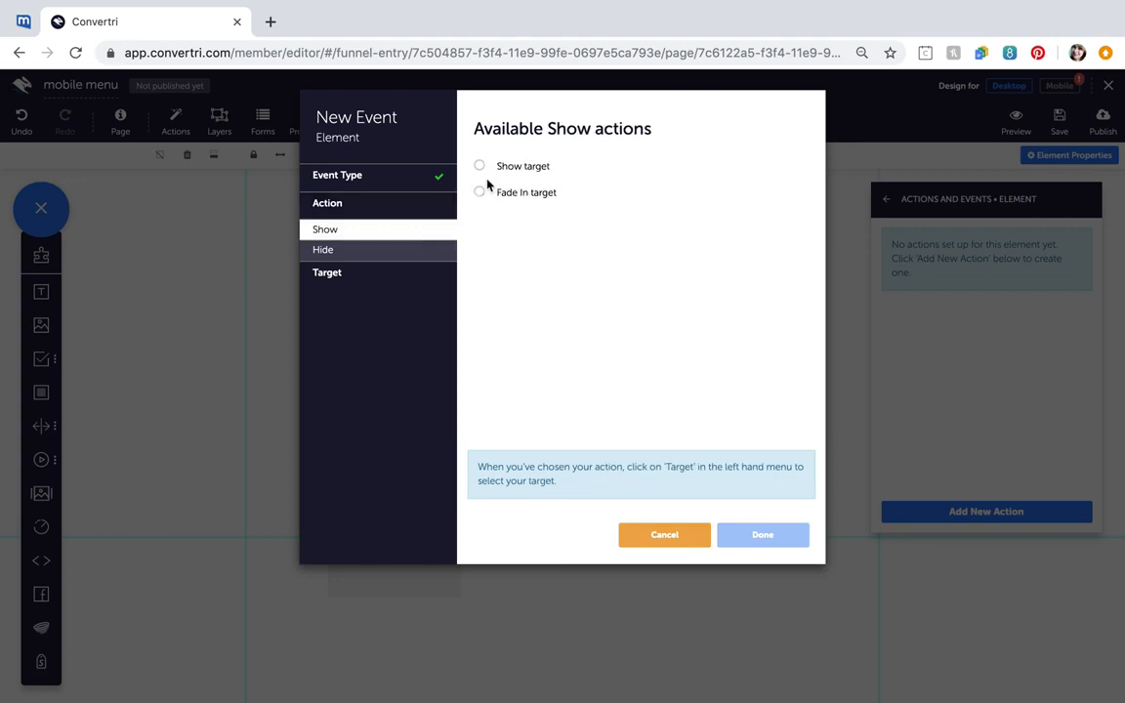
pyautogui.click(502, 171)
pyautogui.click(368, 276)
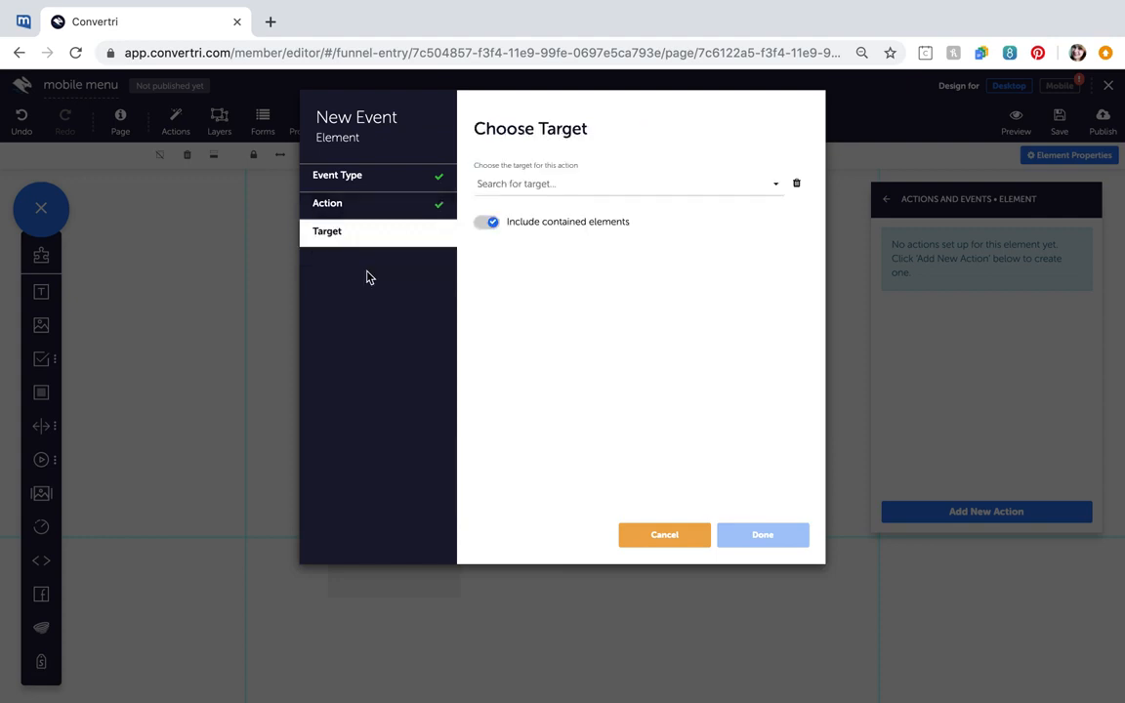
pyautogui.click(535, 183)
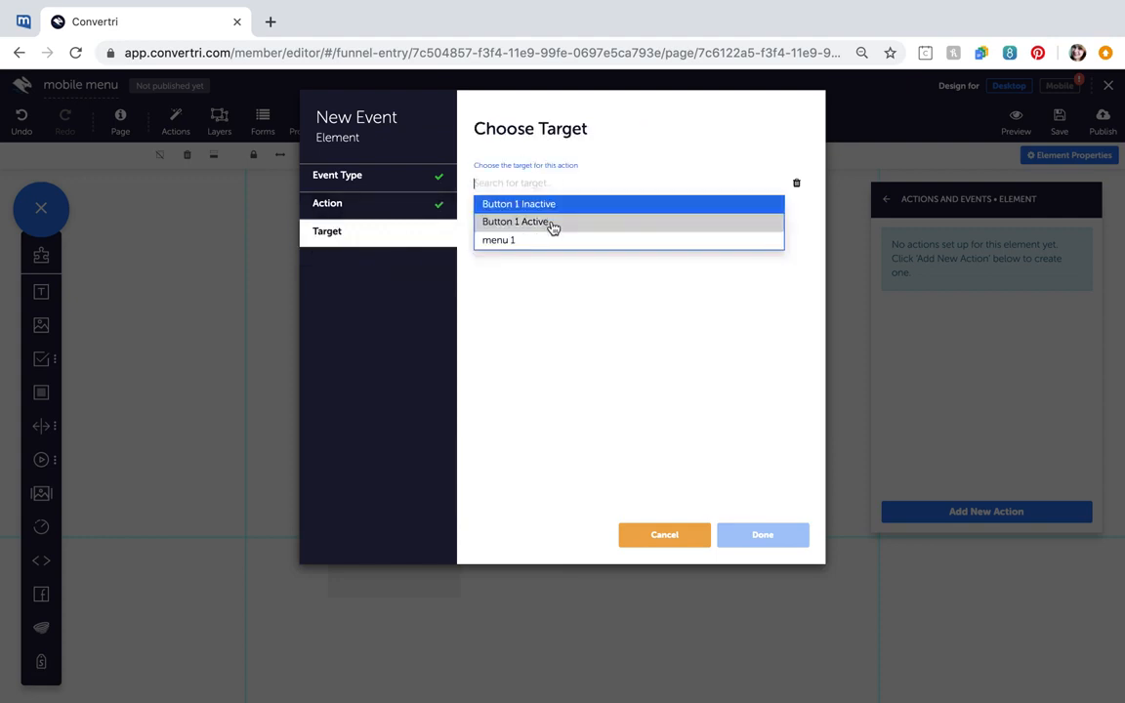
pyautogui.click(552, 224)
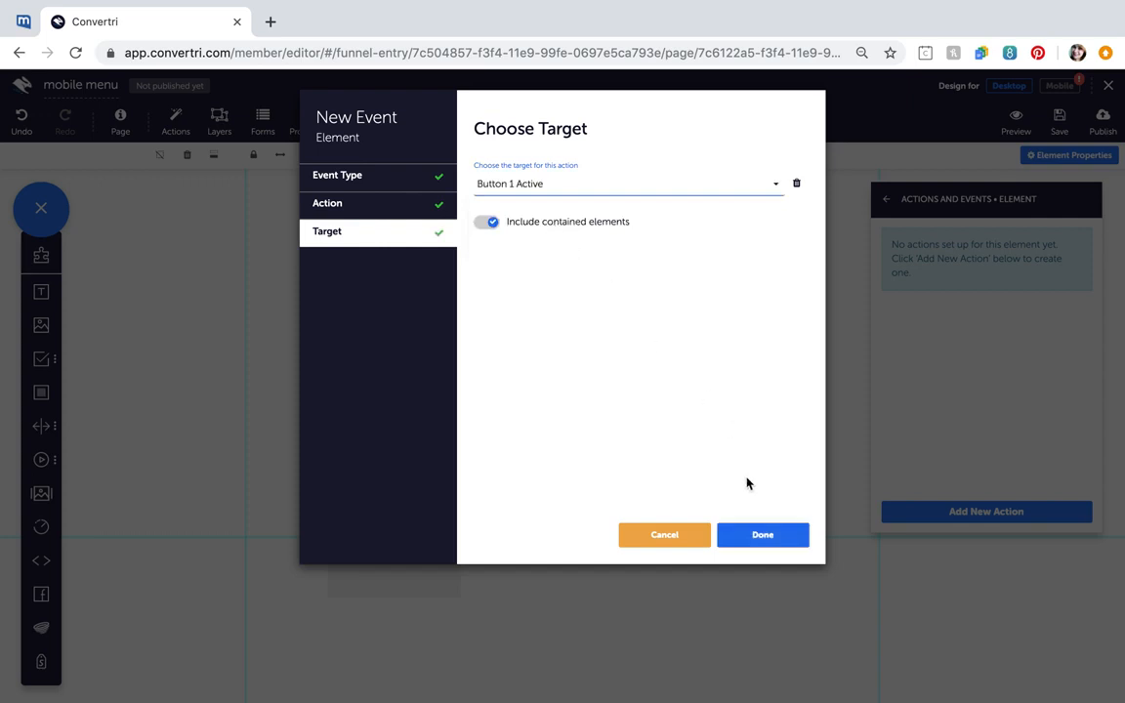
pyautogui.click(761, 535)
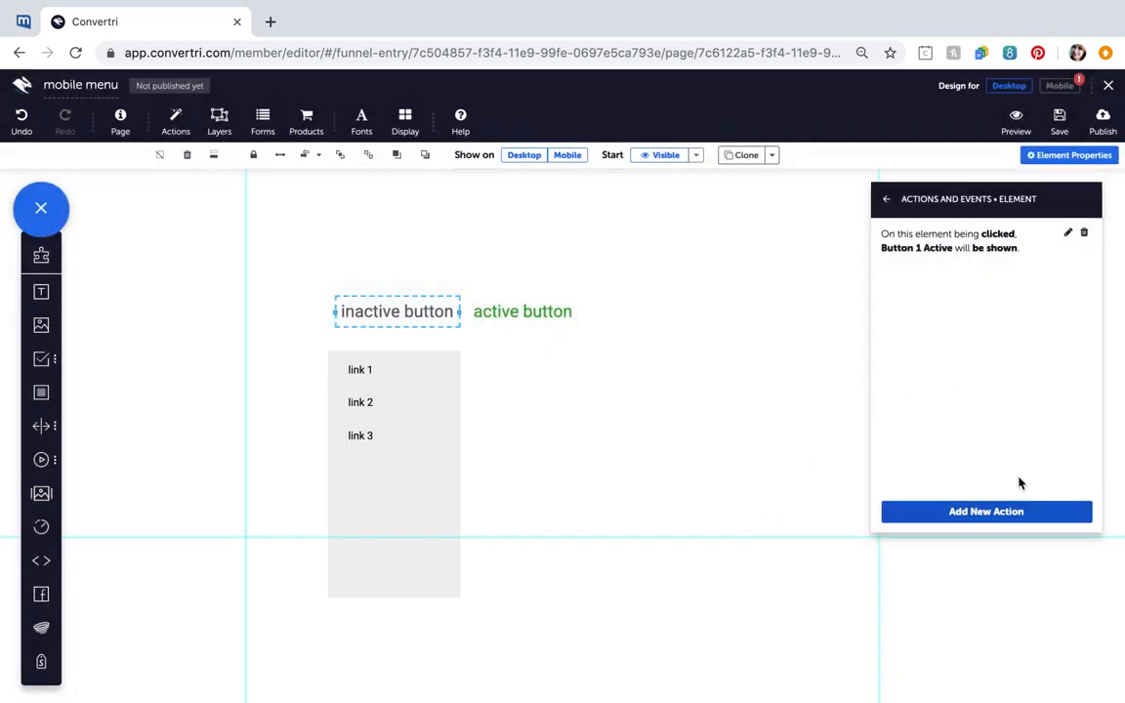
# Step: Add a second On click action to the inactive button that shows the menu 1 panel with Show target
pyautogui.click(1005, 512)
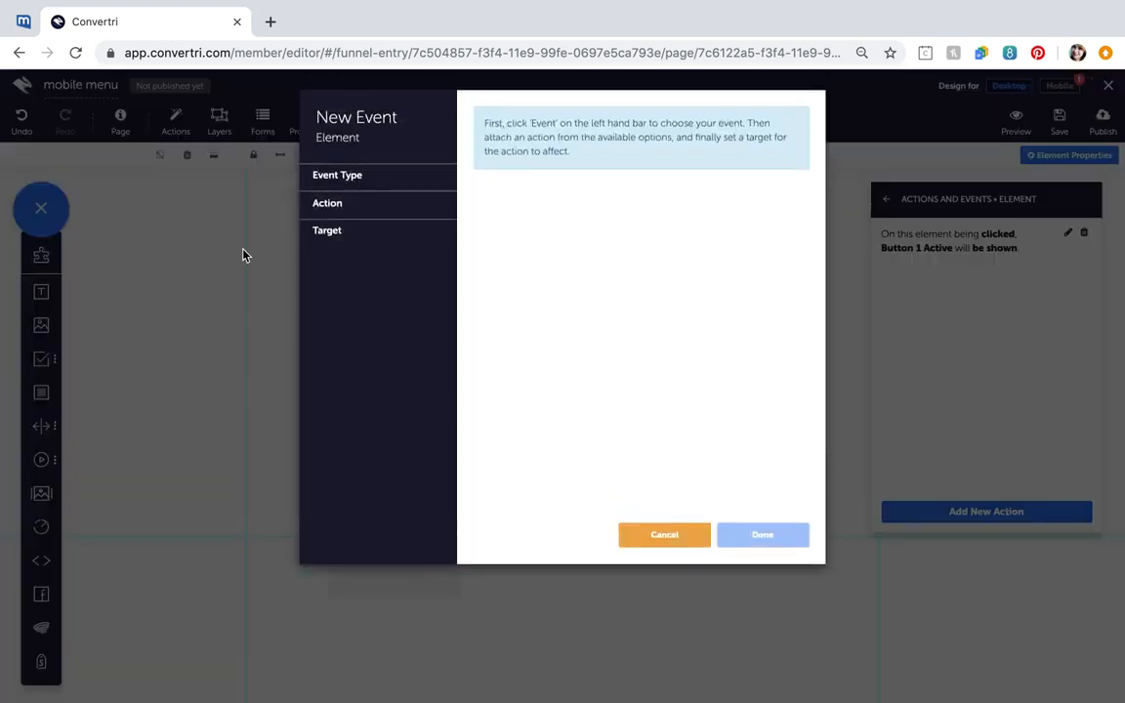
pyautogui.click(371, 175)
pyautogui.click(371, 201)
pyautogui.click(521, 170)
pyautogui.click(384, 267)
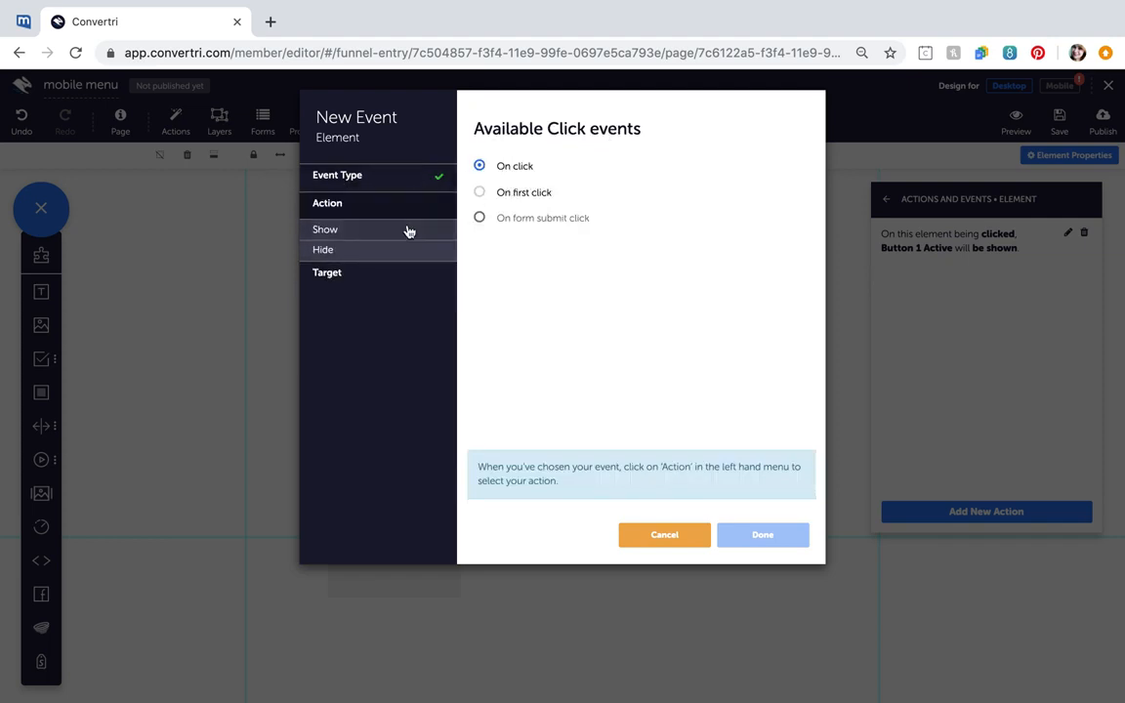
pyautogui.click(371, 231)
pyautogui.click(521, 168)
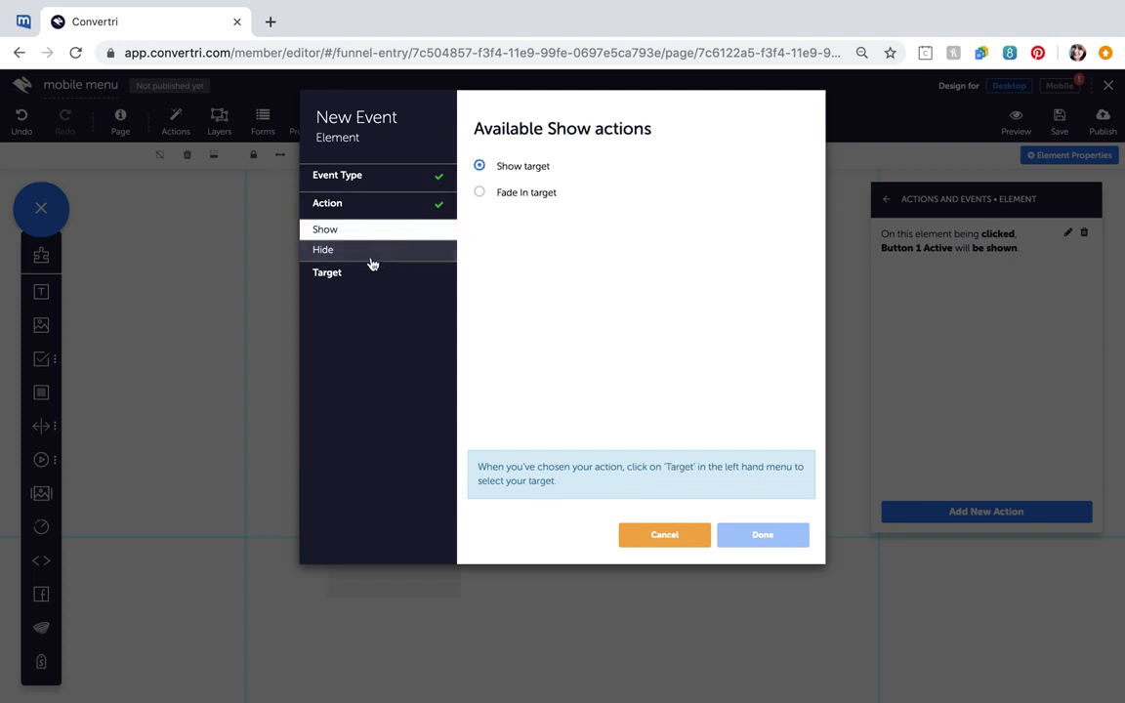
pyautogui.click(380, 276)
pyautogui.click(560, 183)
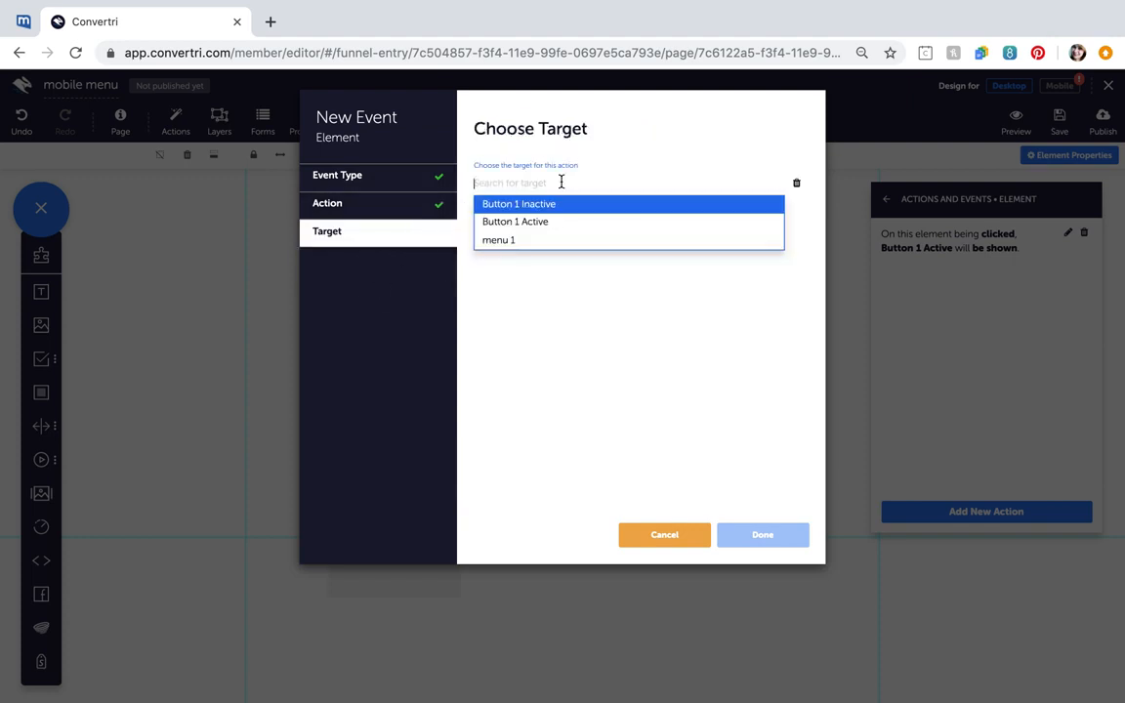
pyautogui.click(540, 242)
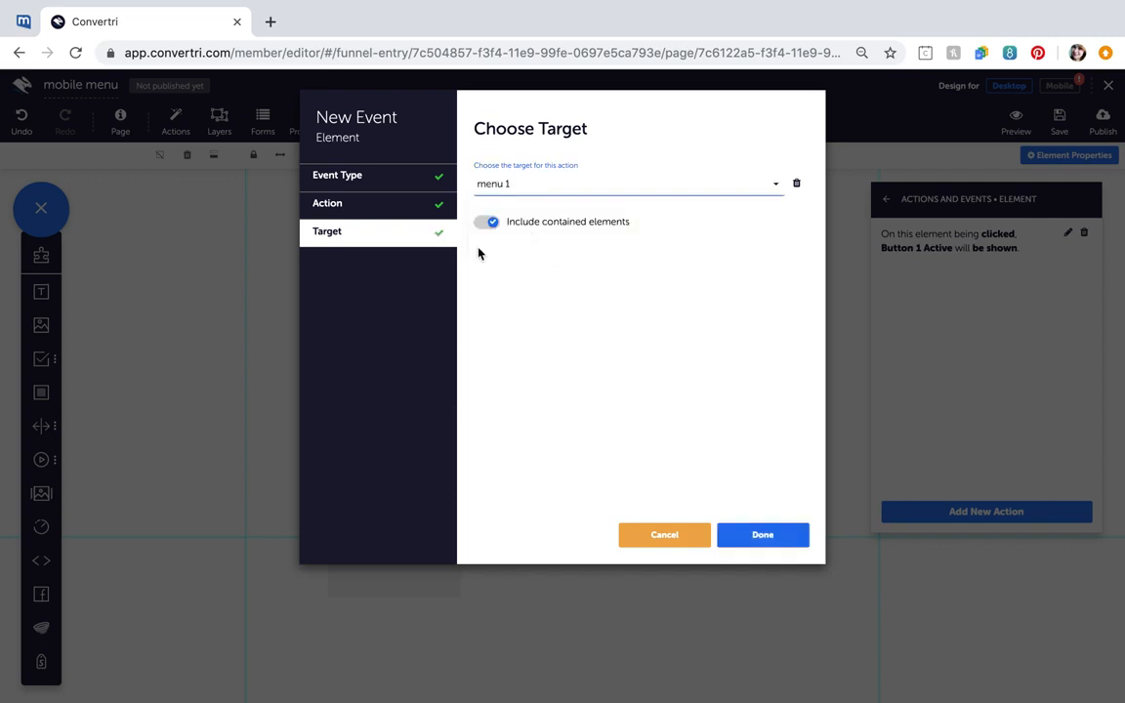
pyautogui.click(748, 538)
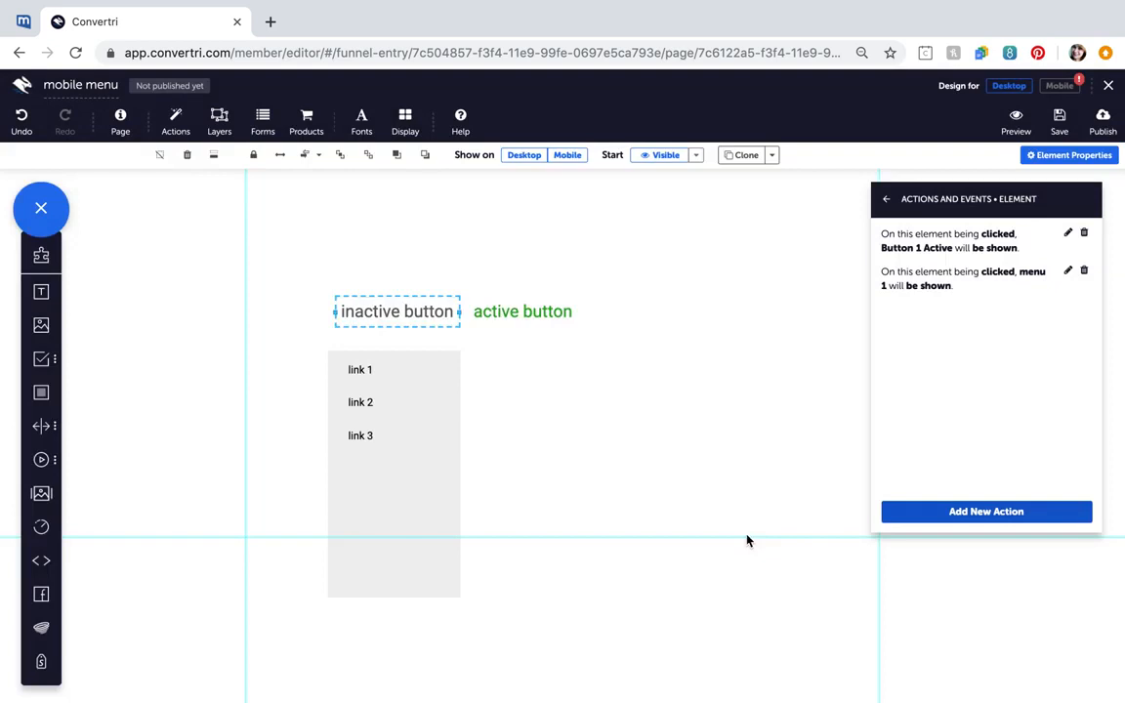
# Step: Add a third On click action to the inactive button that hides Button 1 Inactive itself with Hide target
pyautogui.click(1023, 515)
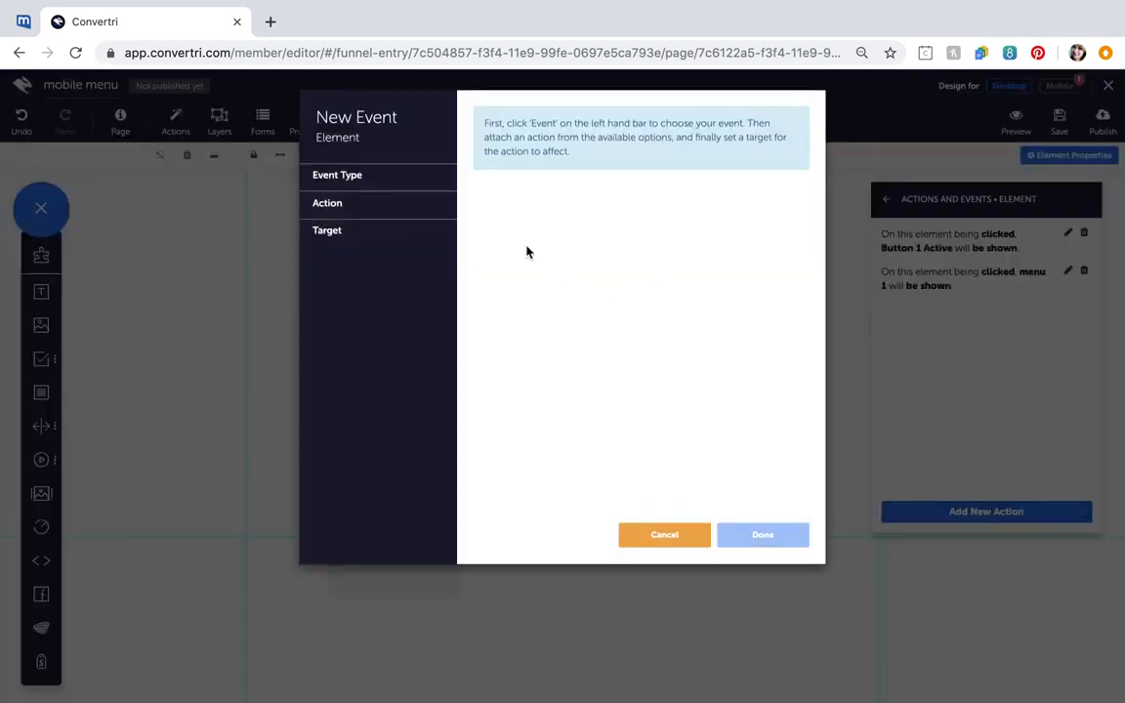
pyautogui.click(417, 187)
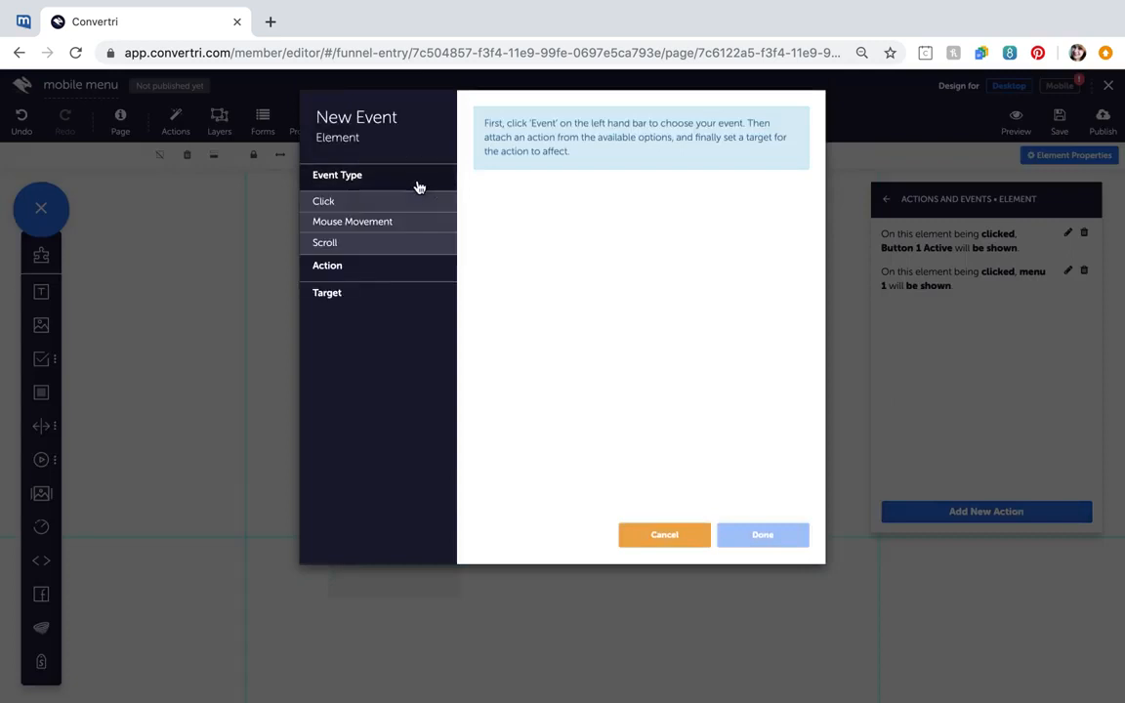
pyautogui.click(366, 205)
pyautogui.click(496, 168)
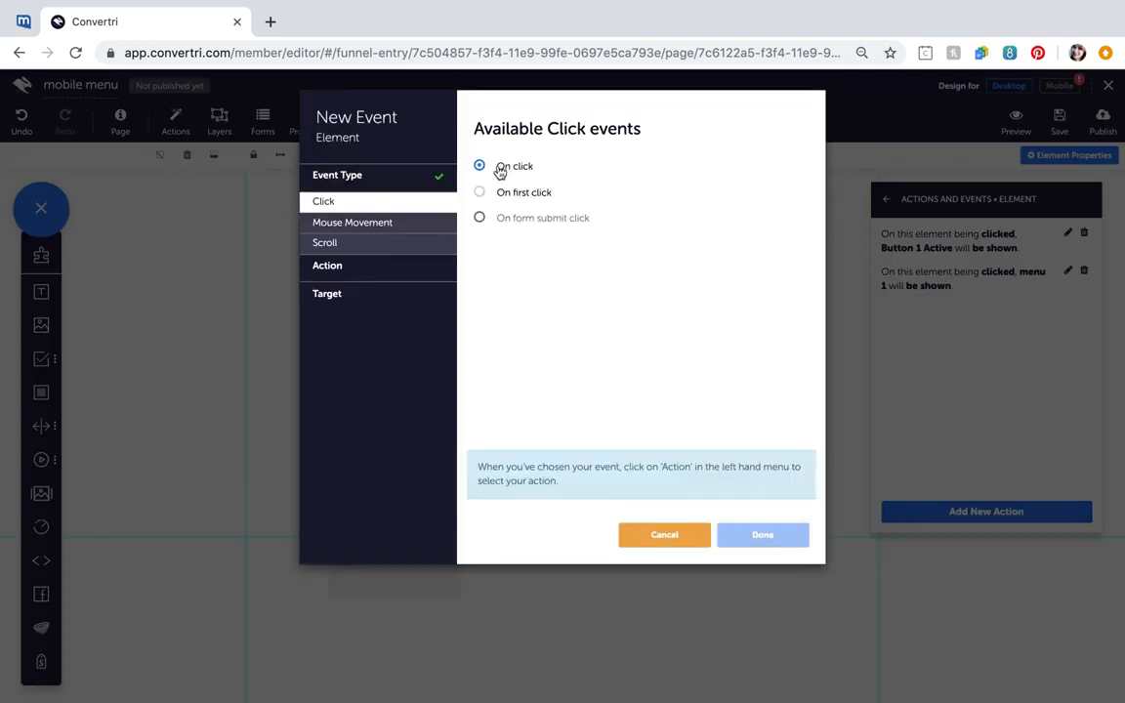
pyautogui.click(382, 266)
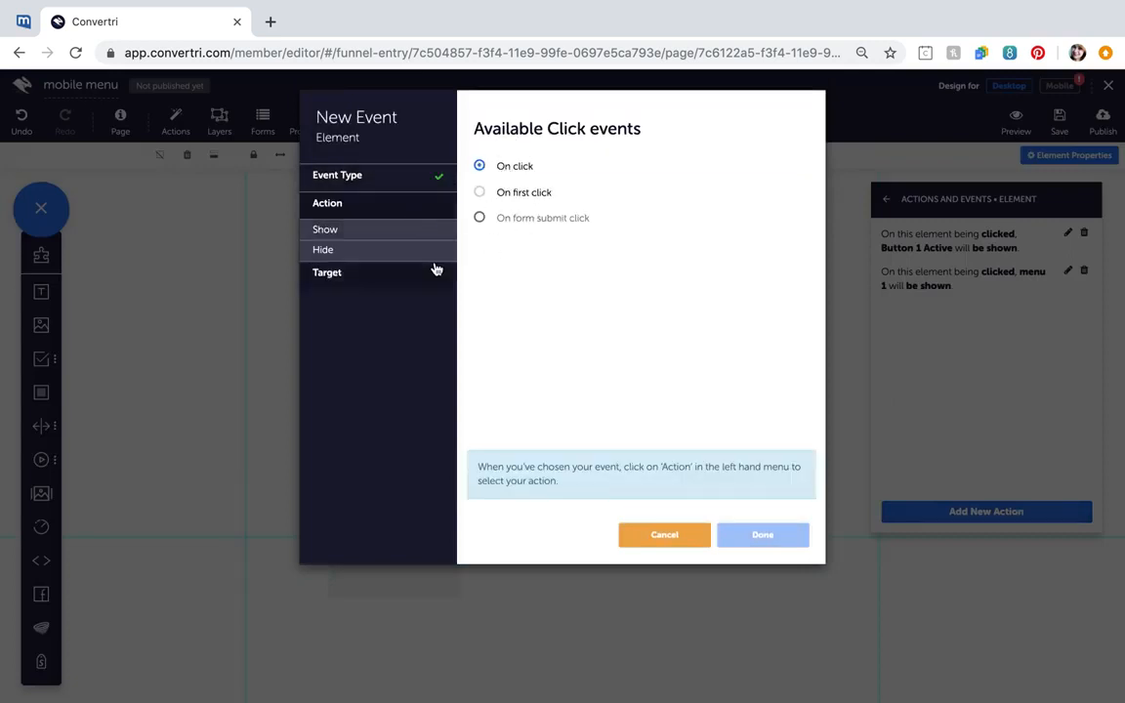
pyautogui.click(393, 251)
pyautogui.click(500, 172)
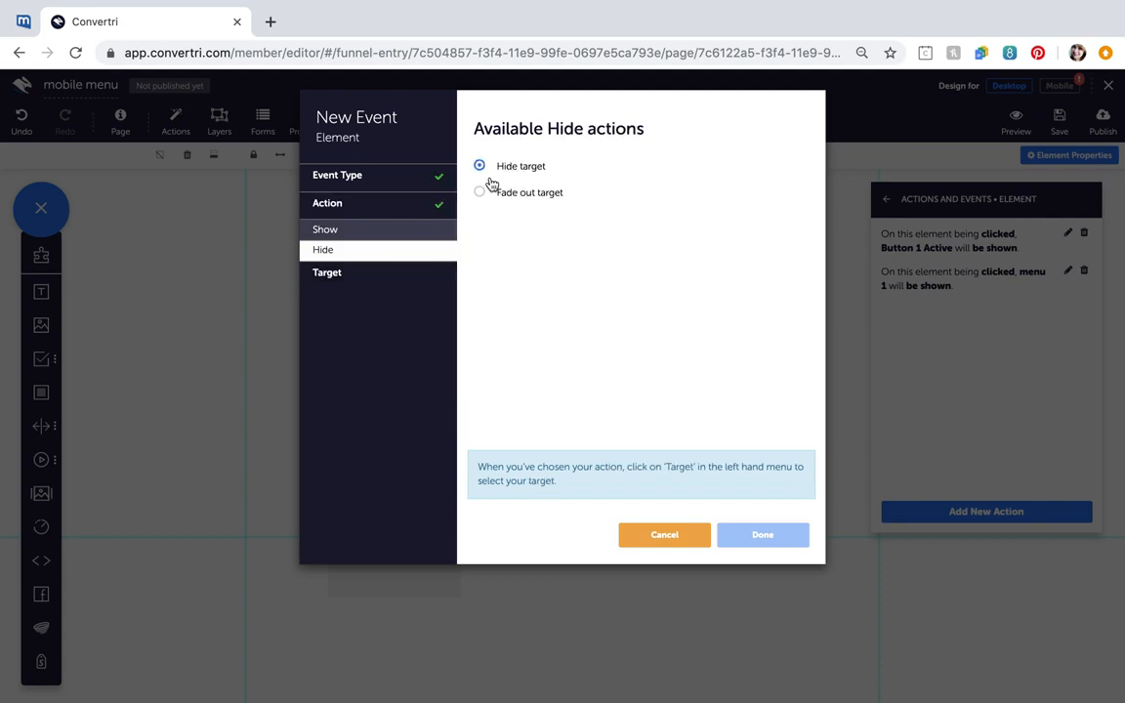
pyautogui.click(335, 276)
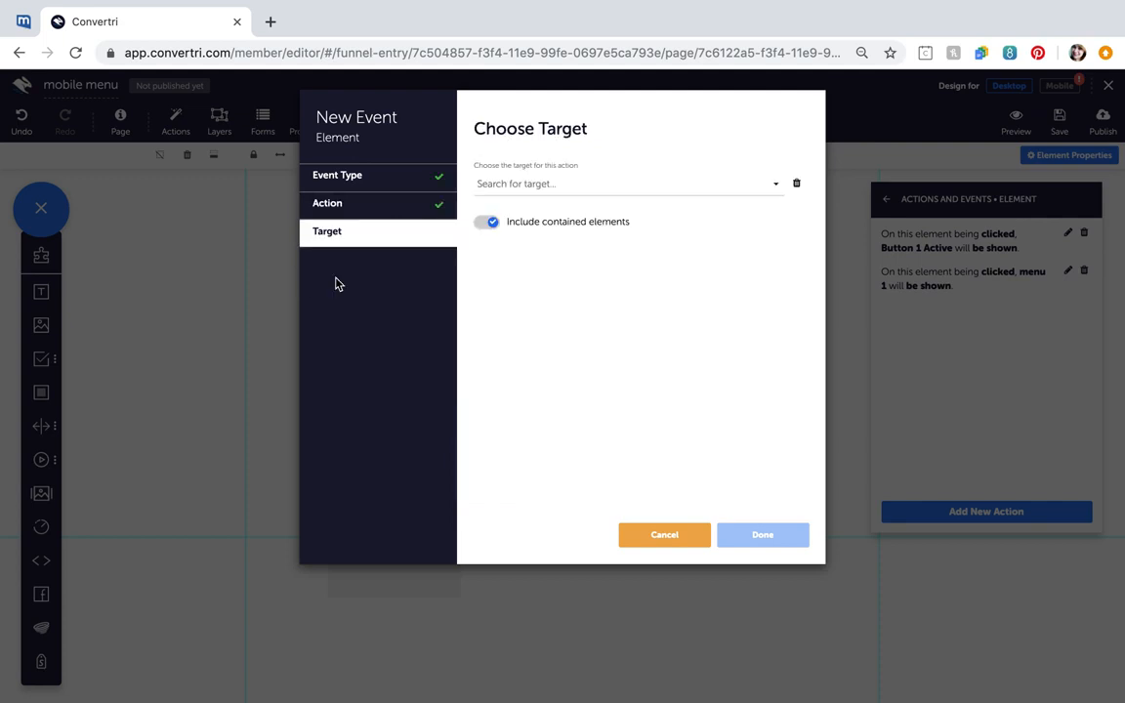
pyautogui.click(576, 183)
pyautogui.click(543, 206)
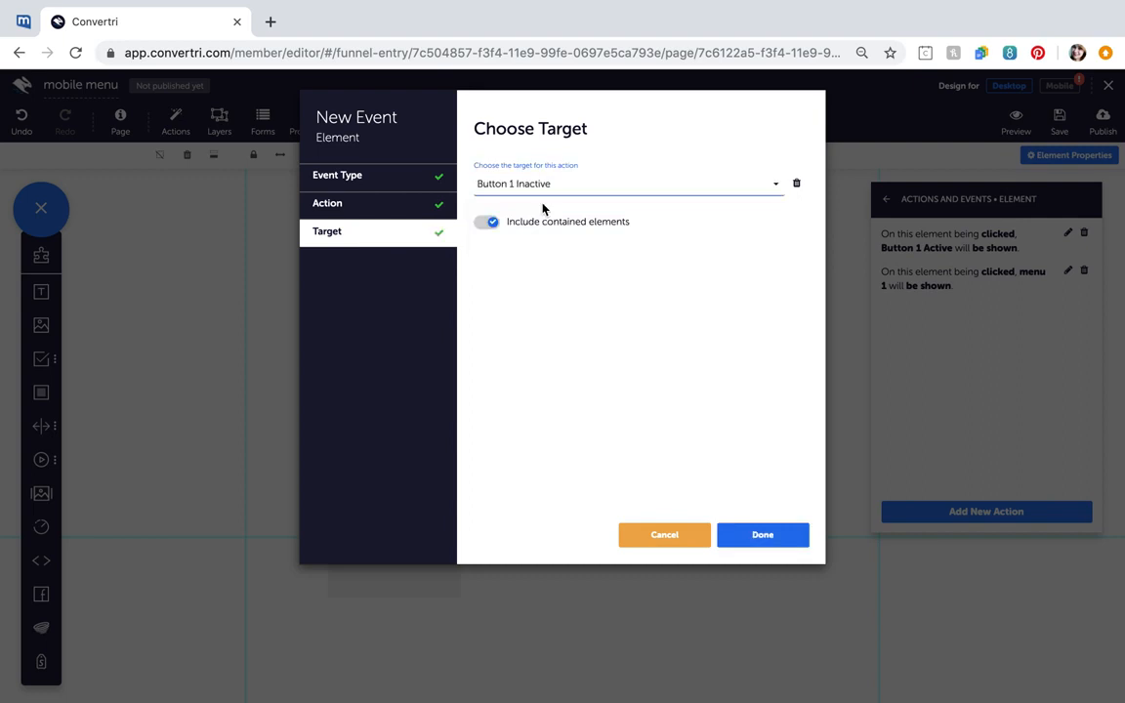
pyautogui.click(763, 535)
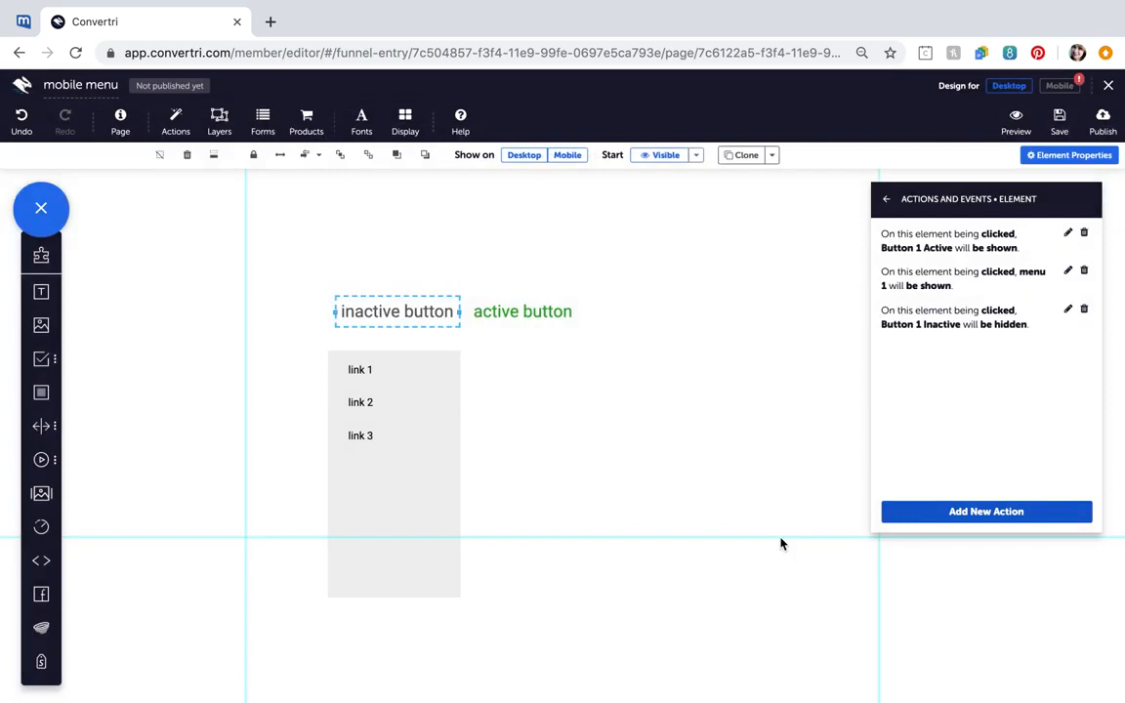
# Step: Add an On click action to the active button that hides the menu 1 panel with Hide target
pyautogui.click(498, 303)
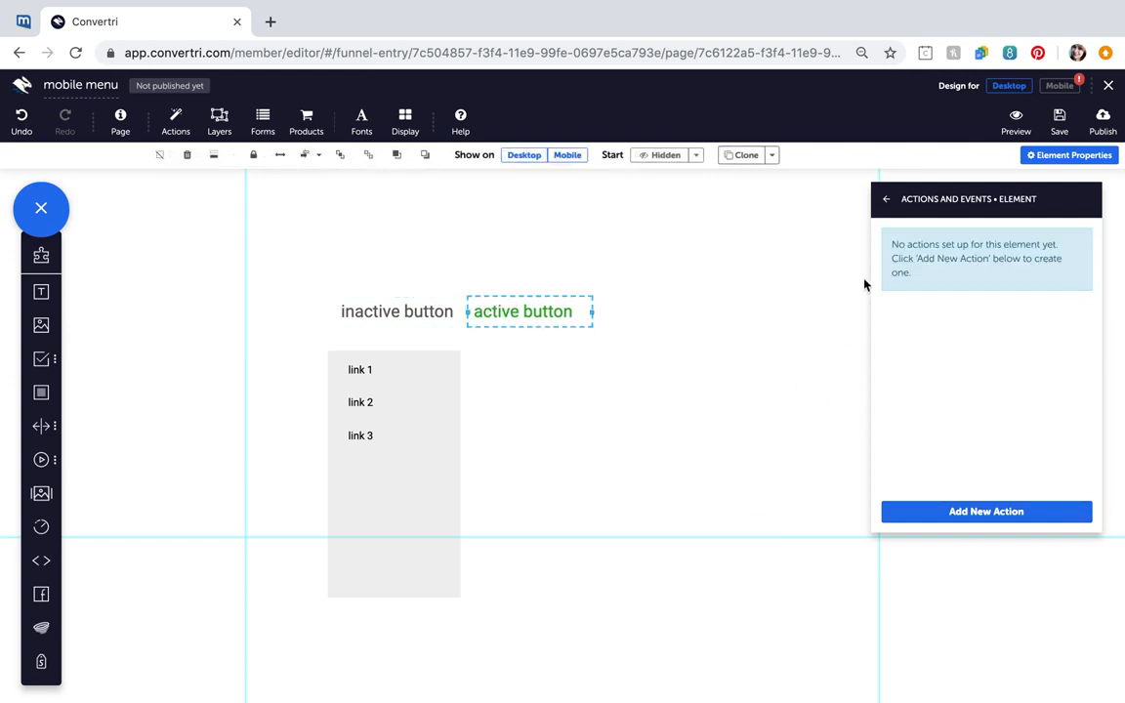
pyautogui.click(927, 515)
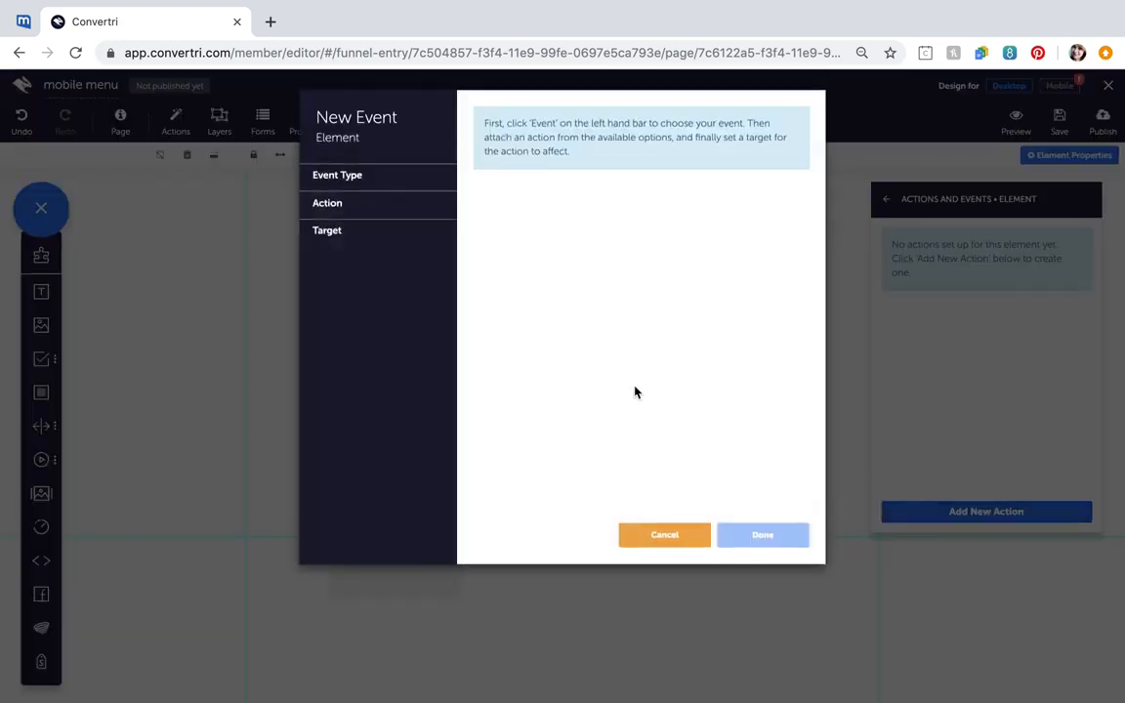
pyautogui.click(372, 180)
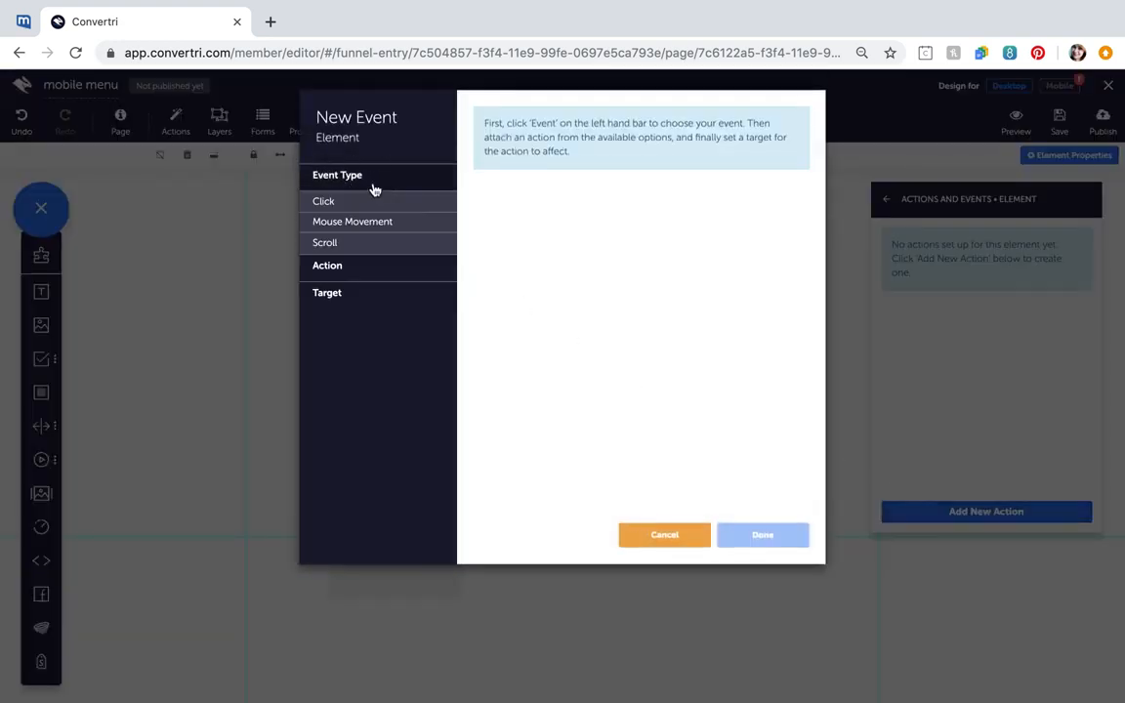
pyautogui.click(377, 203)
pyautogui.click(480, 166)
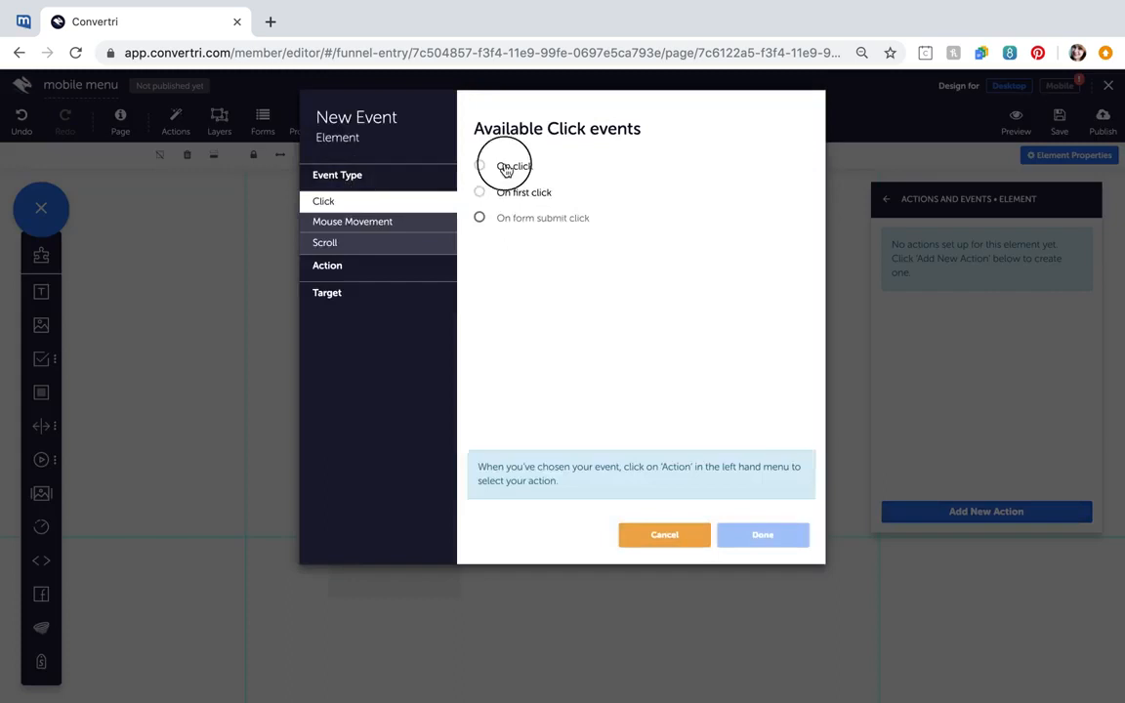
pyautogui.click(394, 270)
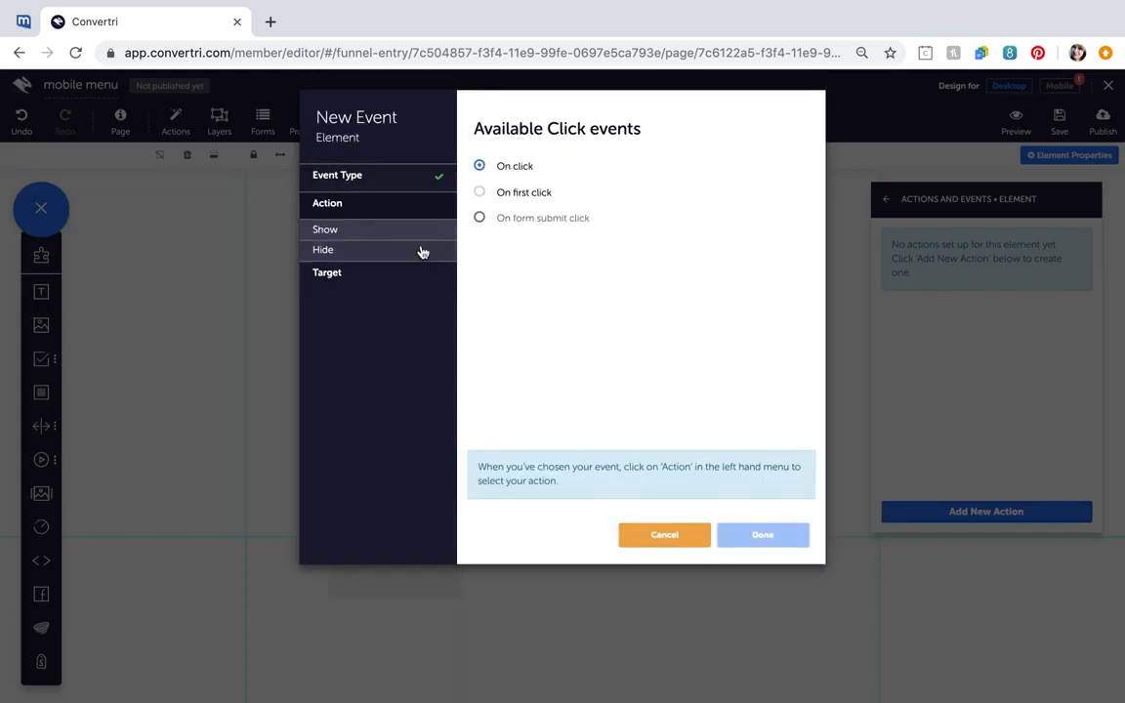
pyautogui.click(377, 252)
pyautogui.click(479, 166)
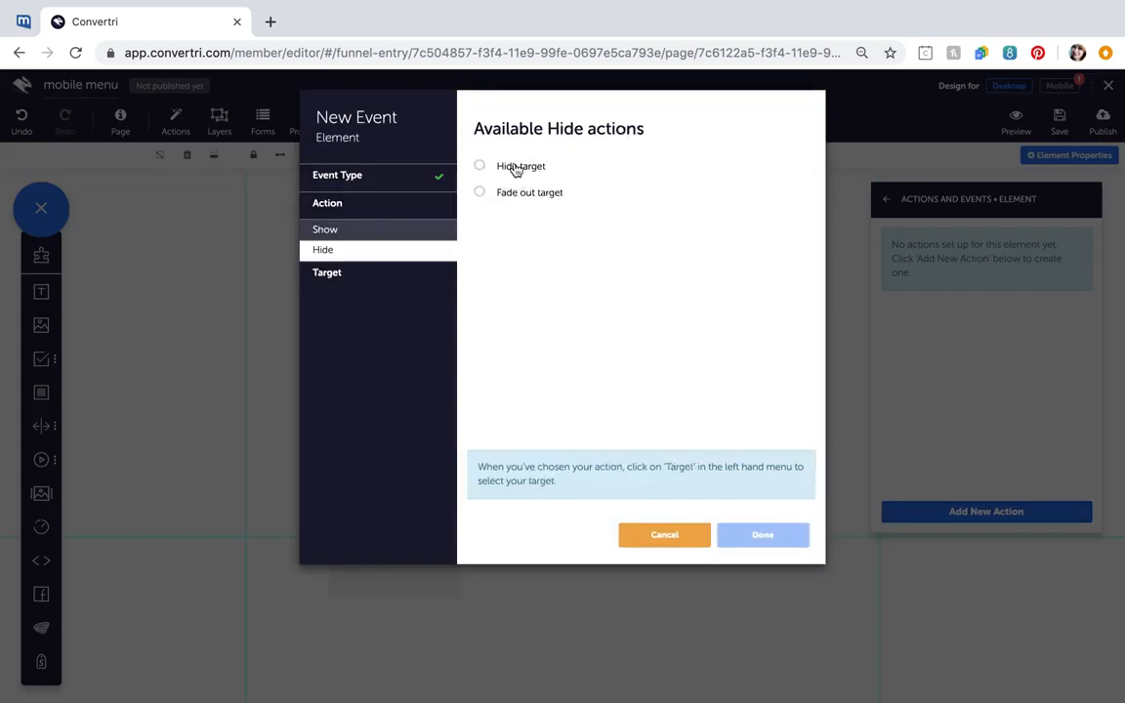
pyautogui.click(389, 283)
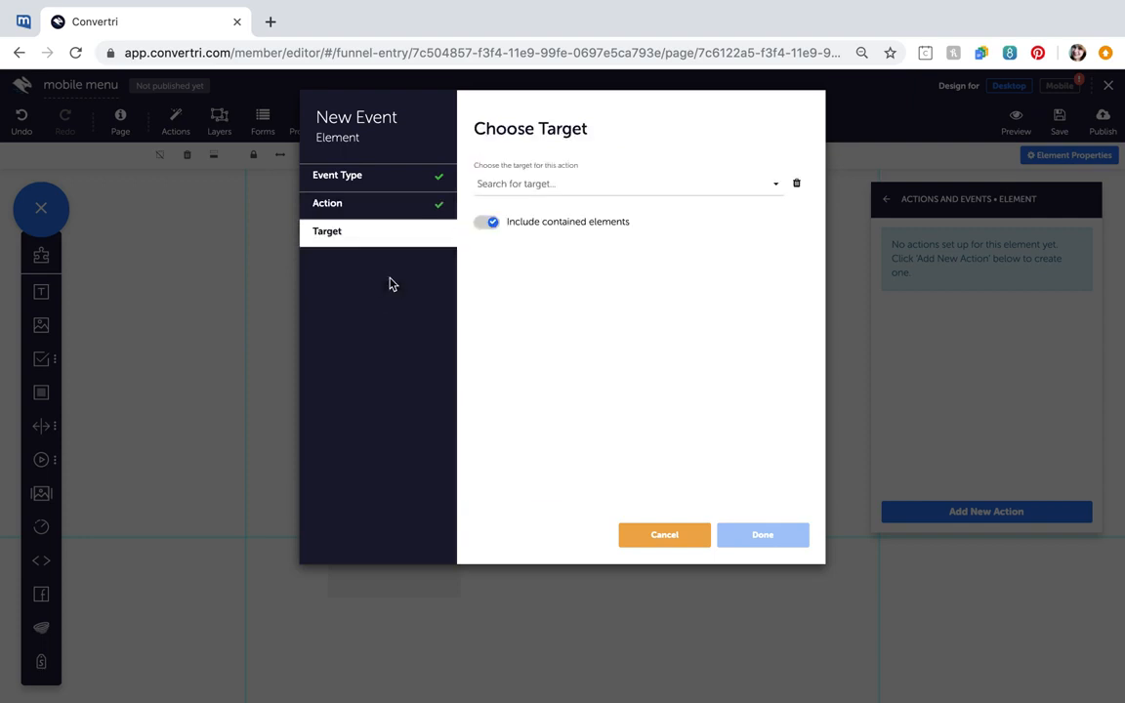
pyautogui.click(514, 184)
pyautogui.click(509, 245)
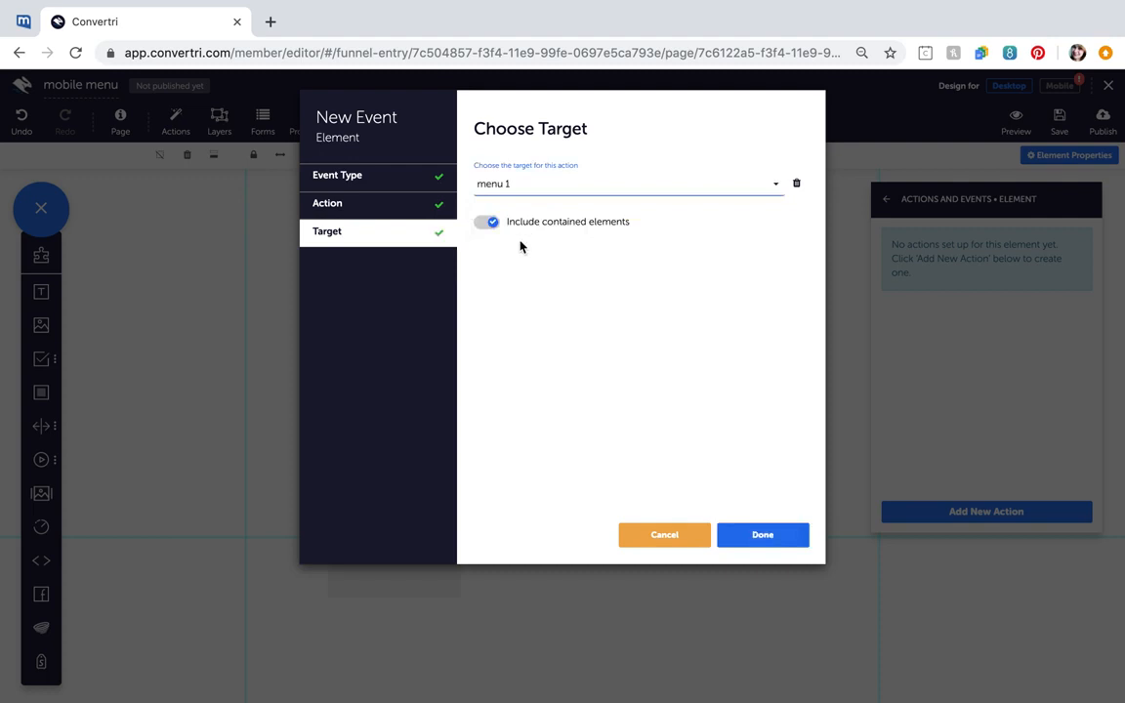
pyautogui.click(742, 539)
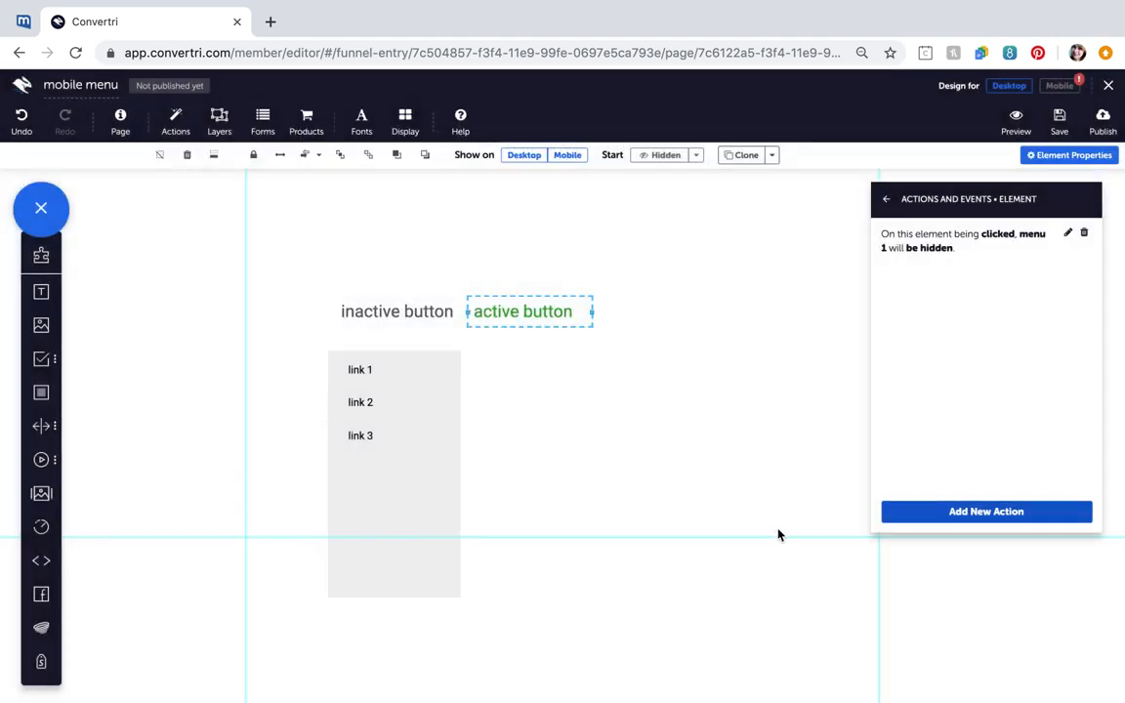
# Step: Add a second On click action to the active button that hides Button 1 Active itself with Hide target
pyautogui.click(996, 520)
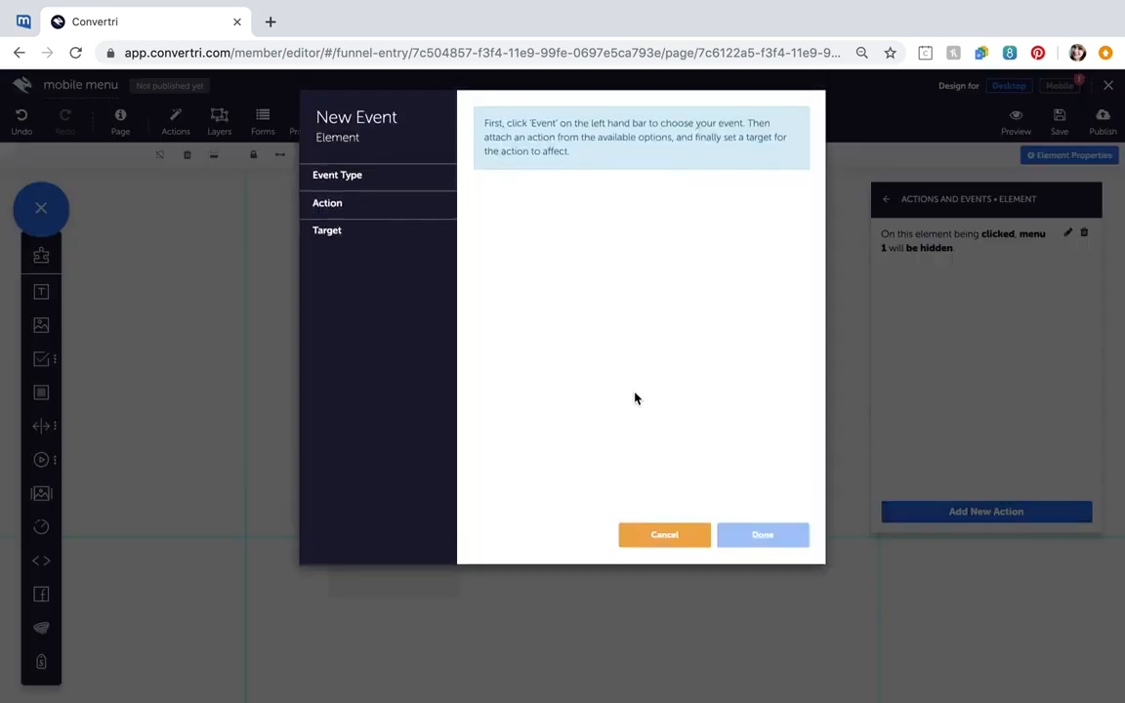
pyautogui.click(334, 178)
pyautogui.click(334, 201)
pyautogui.click(494, 168)
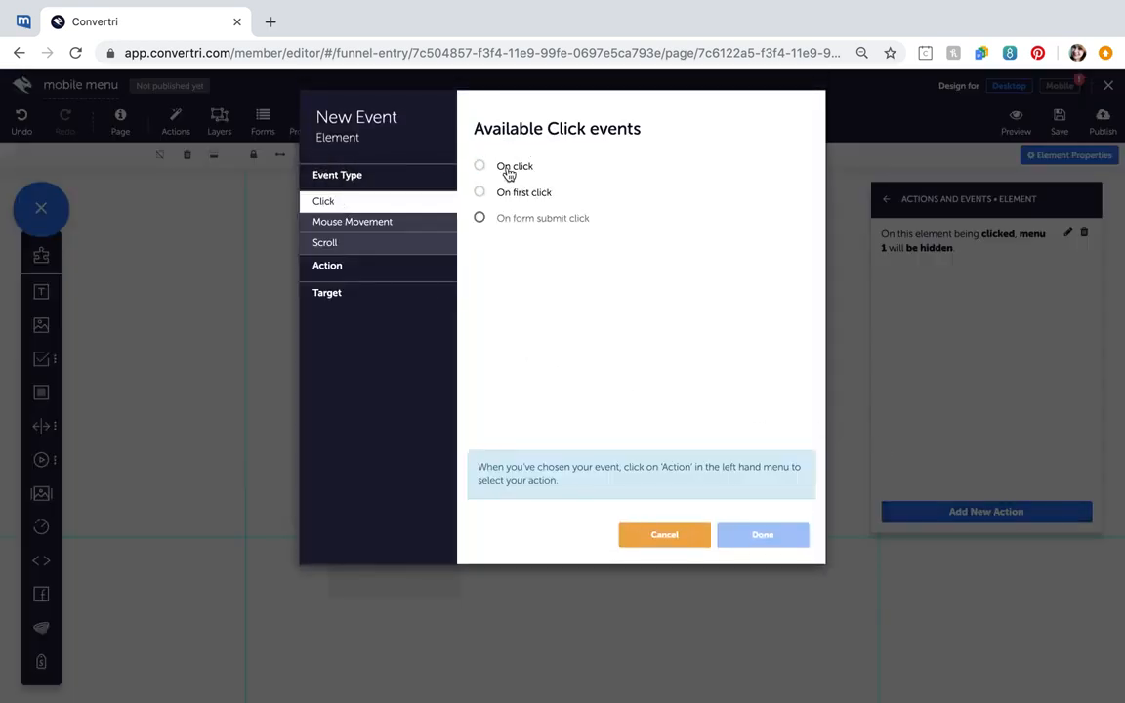
pyautogui.click(366, 266)
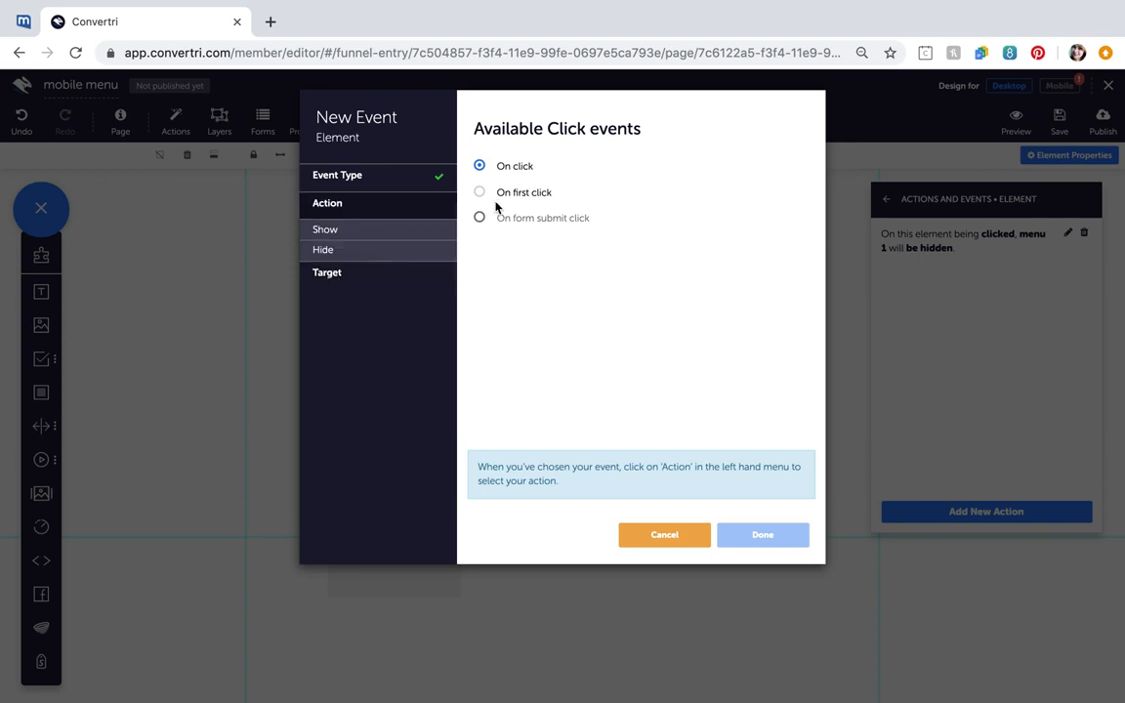
pyautogui.click(377, 249)
pyautogui.click(504, 174)
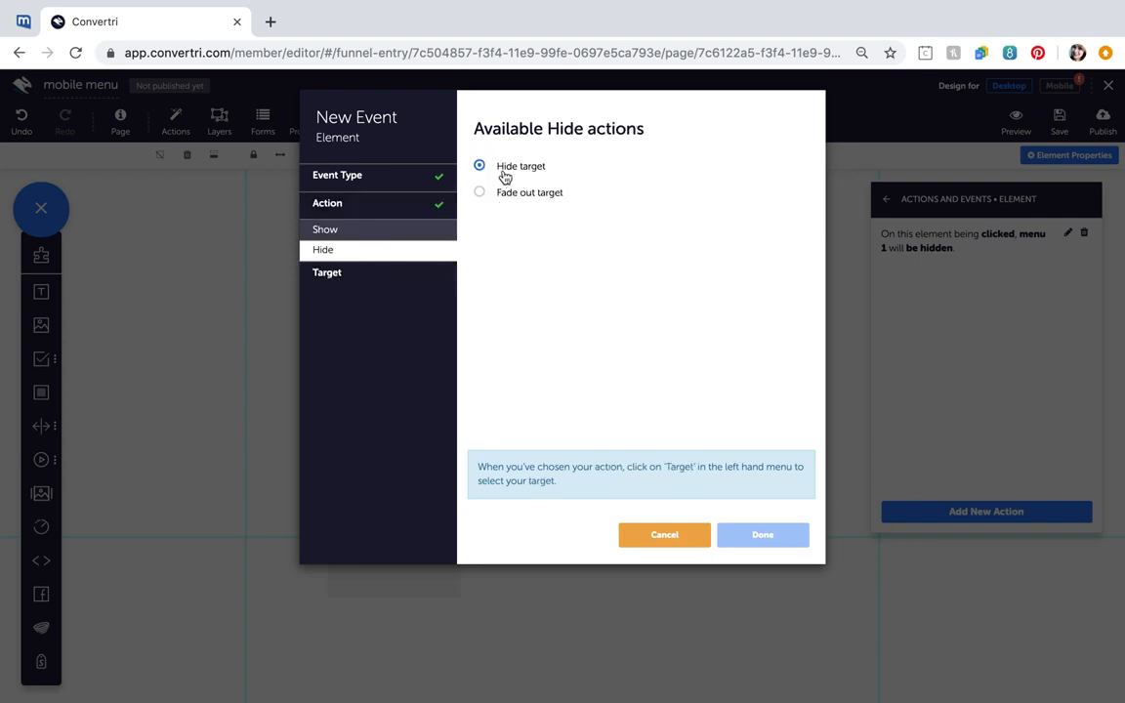
pyautogui.click(366, 275)
pyautogui.click(532, 185)
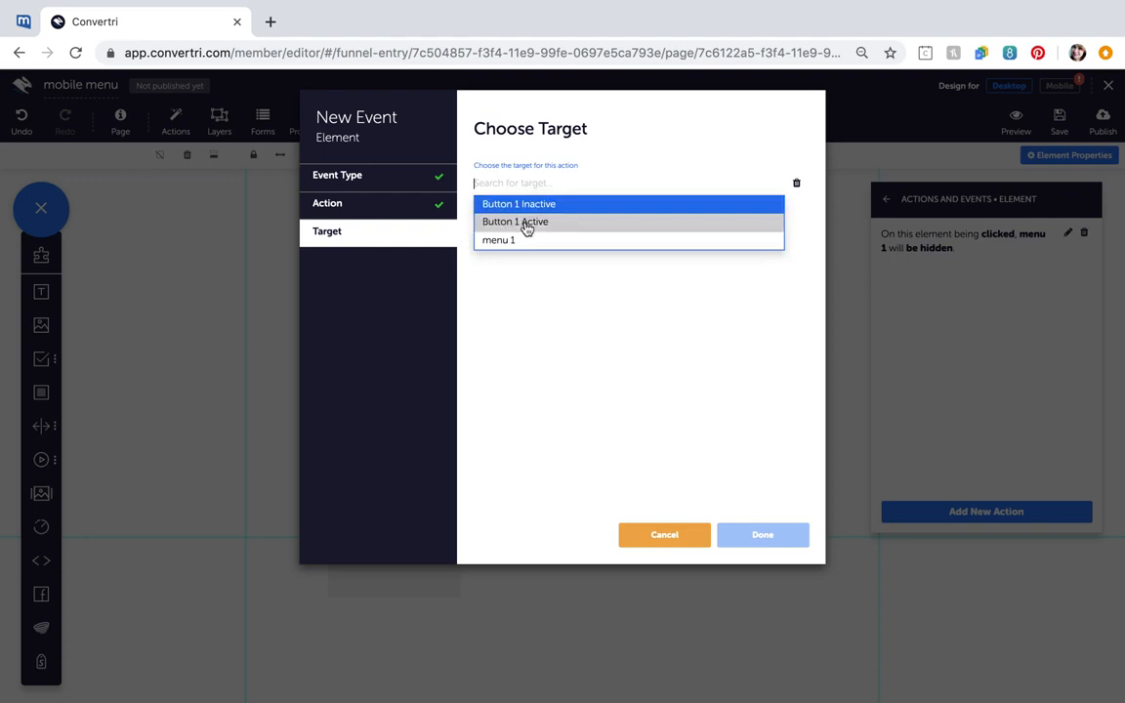
pyautogui.click(543, 223)
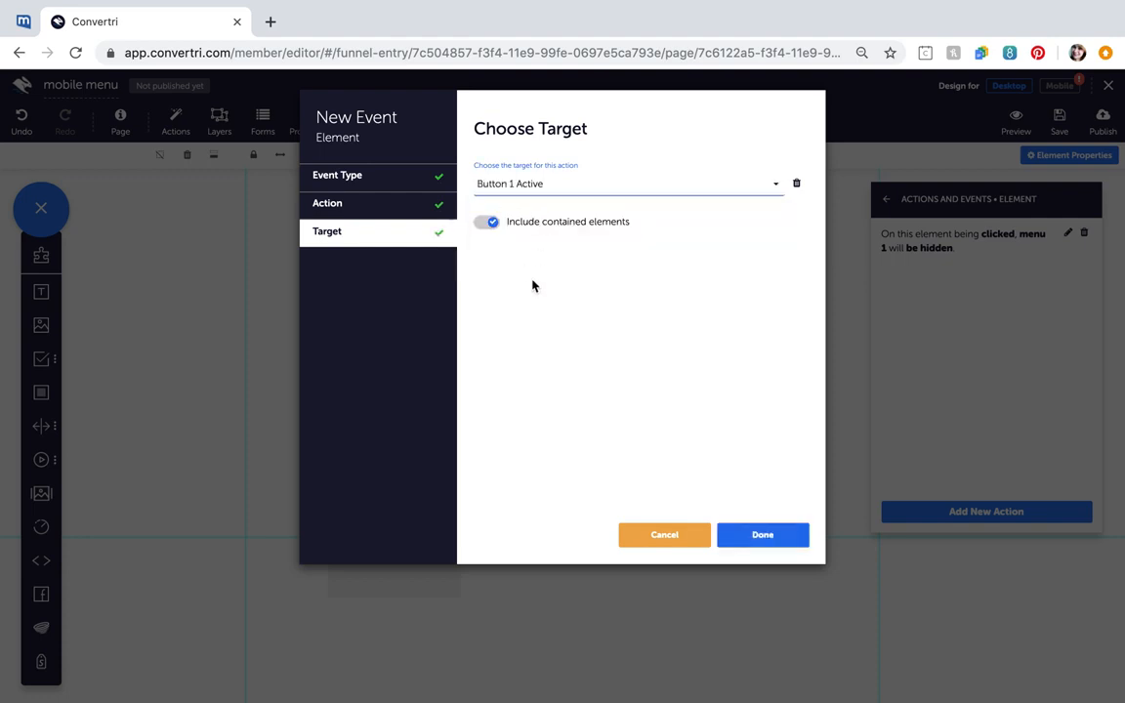
pyautogui.click(765, 536)
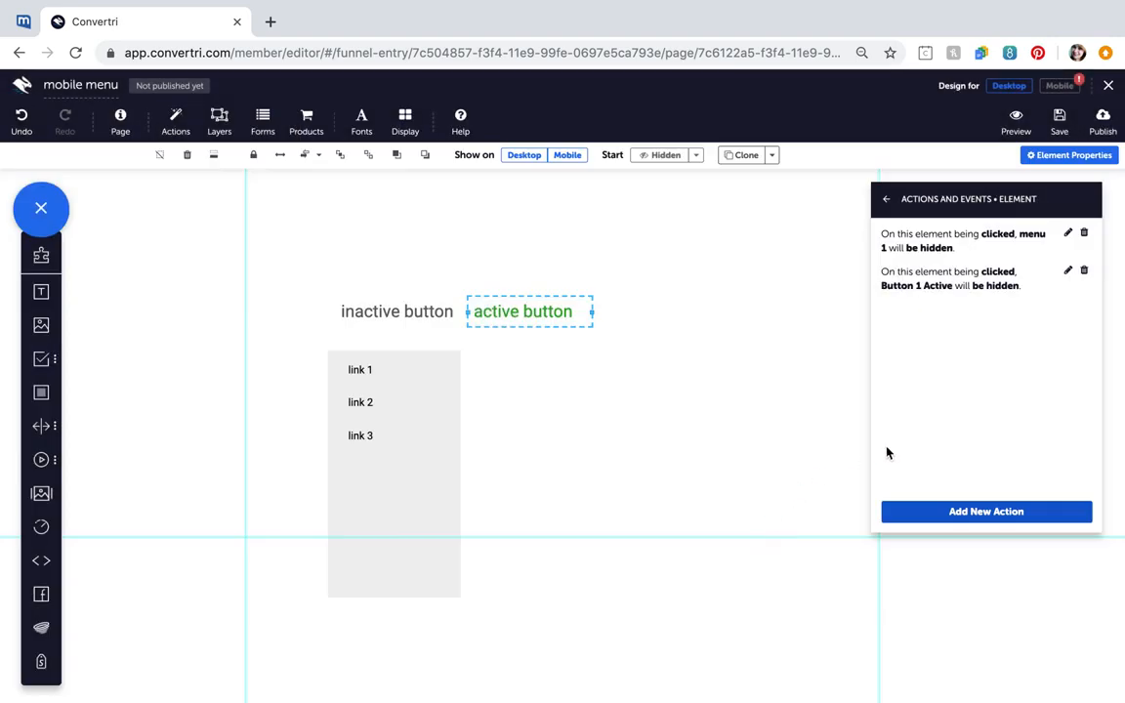
# Step: Add a third On click action to the active button that shows Button 1 Inactive with Show target
pyautogui.click(1014, 517)
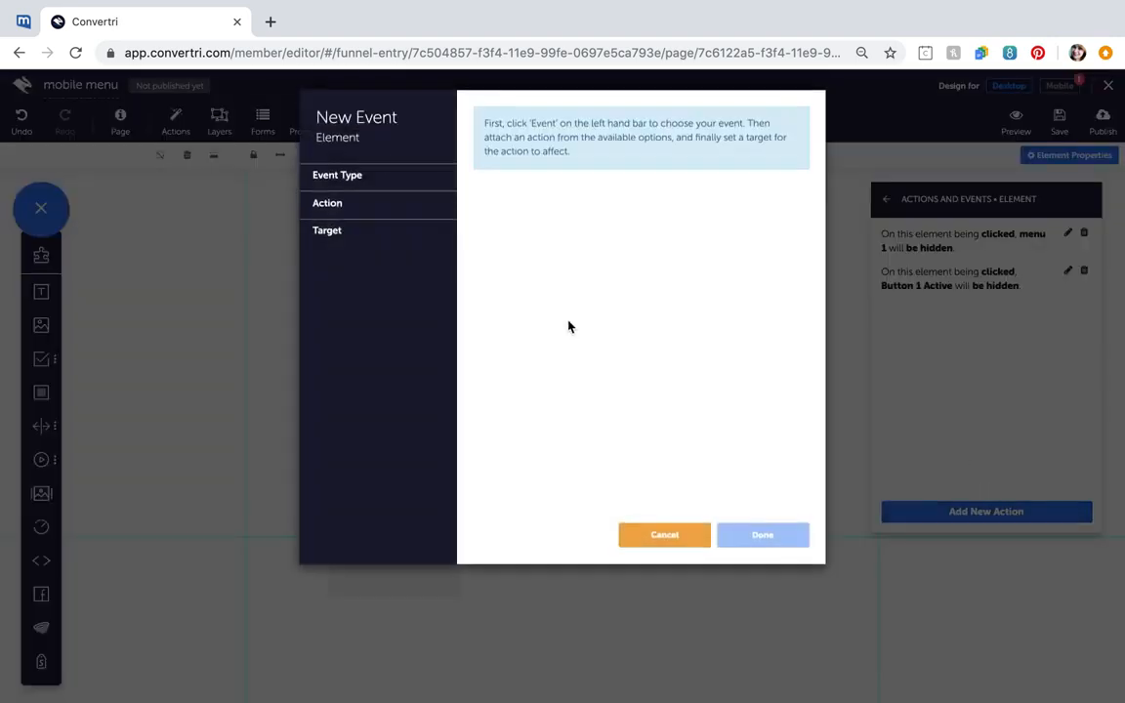
pyautogui.click(361, 177)
pyautogui.click(360, 205)
pyautogui.click(524, 168)
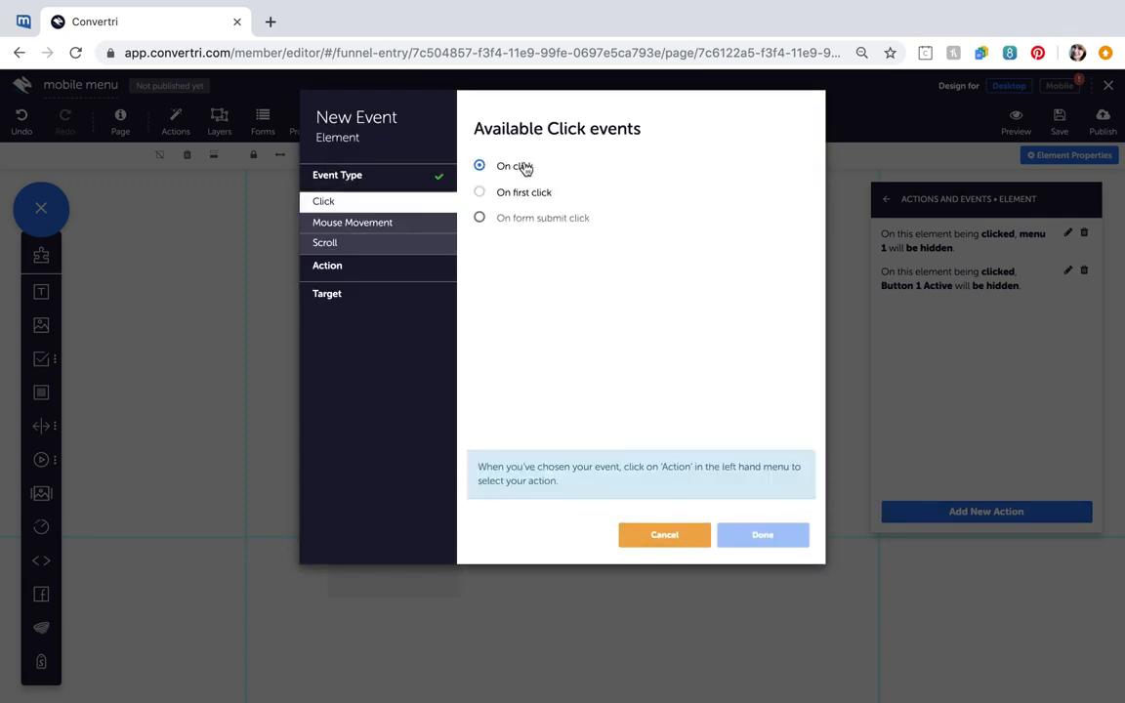
pyautogui.click(356, 265)
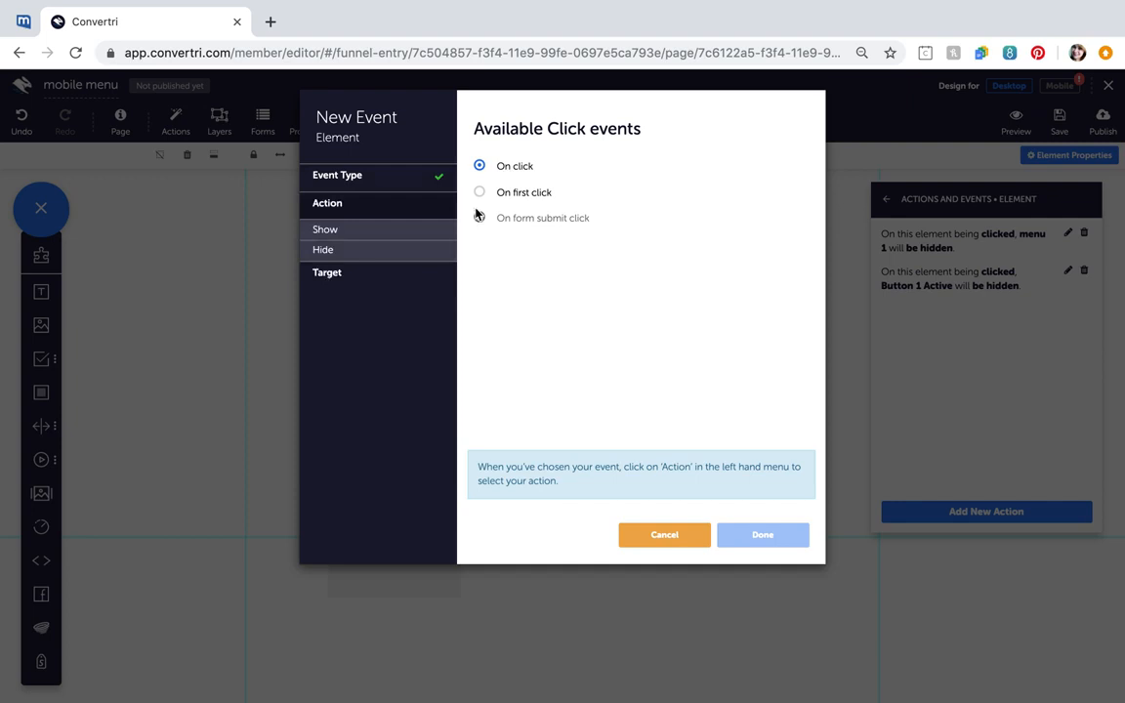
pyautogui.click(380, 228)
pyautogui.click(503, 171)
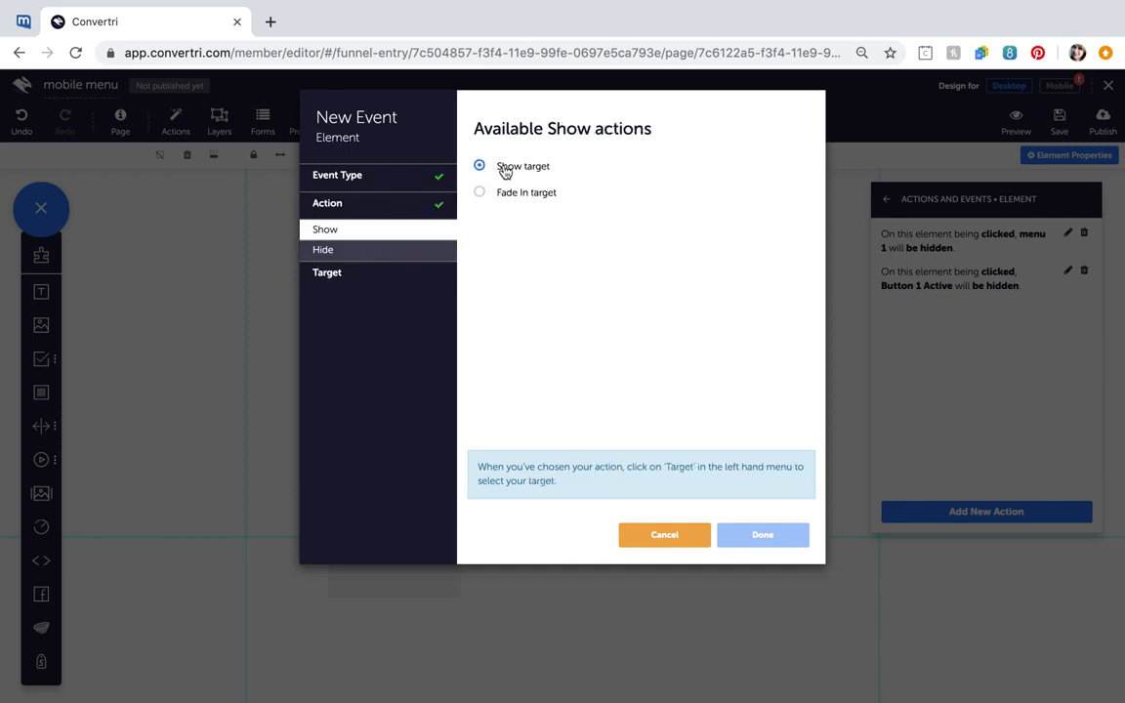
pyautogui.click(356, 278)
pyautogui.click(619, 183)
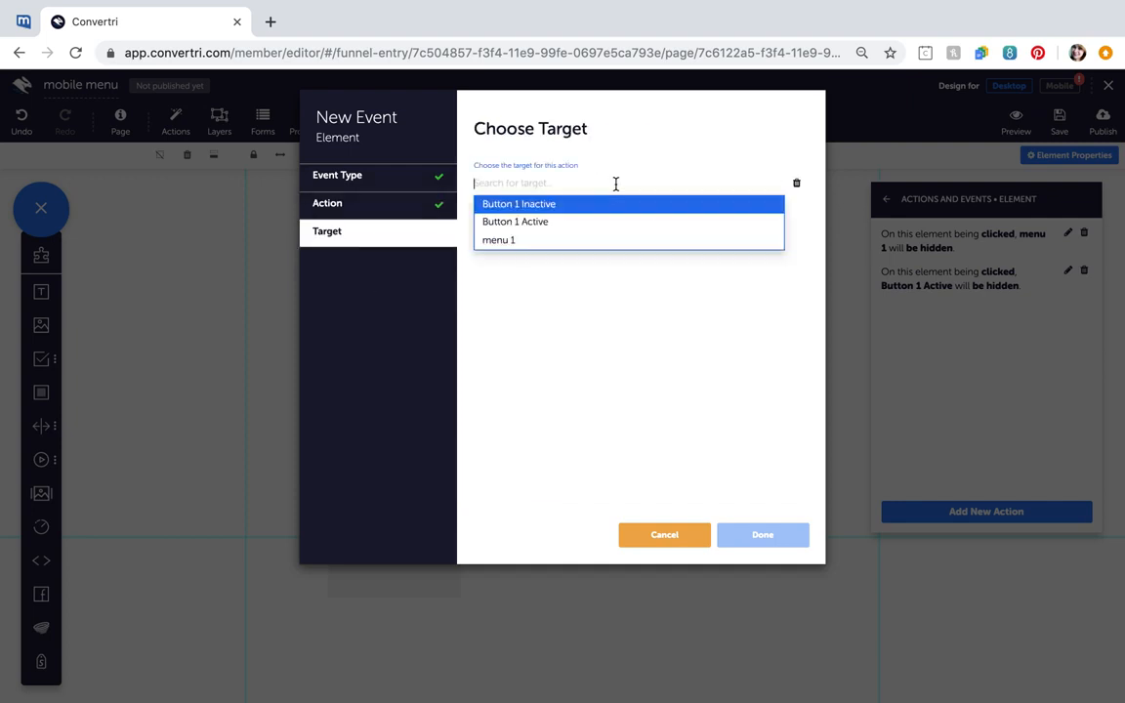
pyautogui.click(535, 207)
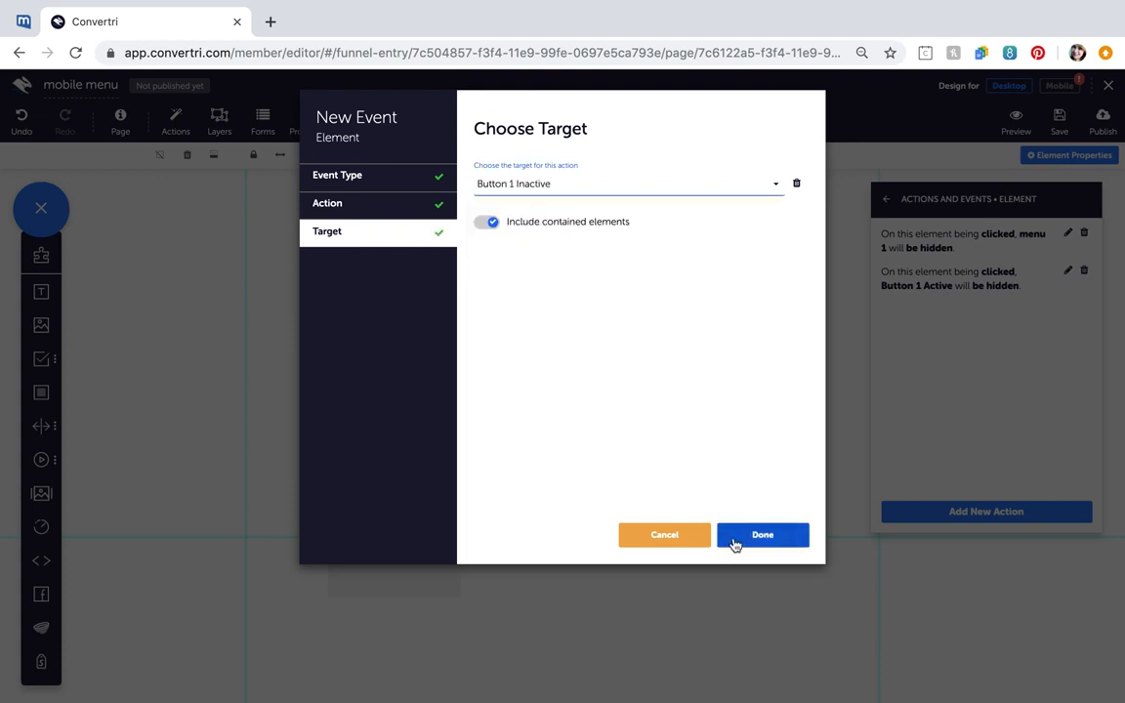
pyautogui.click(734, 538)
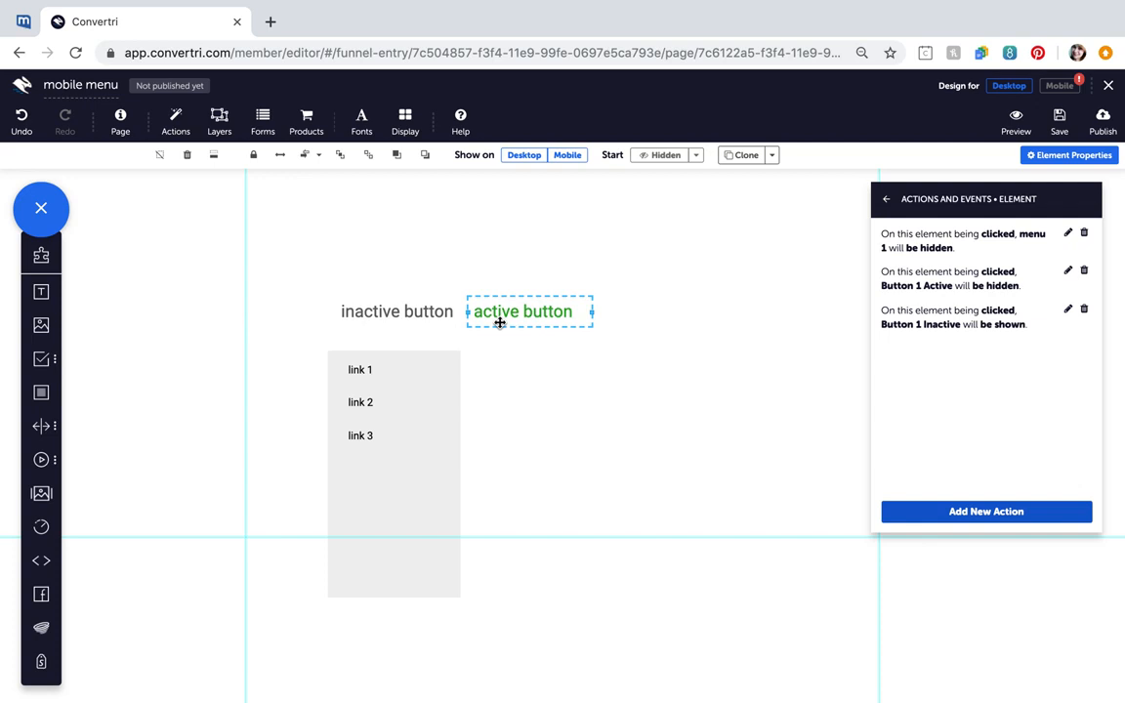
# Step: Move the active button directly on top of the inactive button and save the page
pyautogui.moveTo(529, 301); pyautogui.dragTo(408, 299)
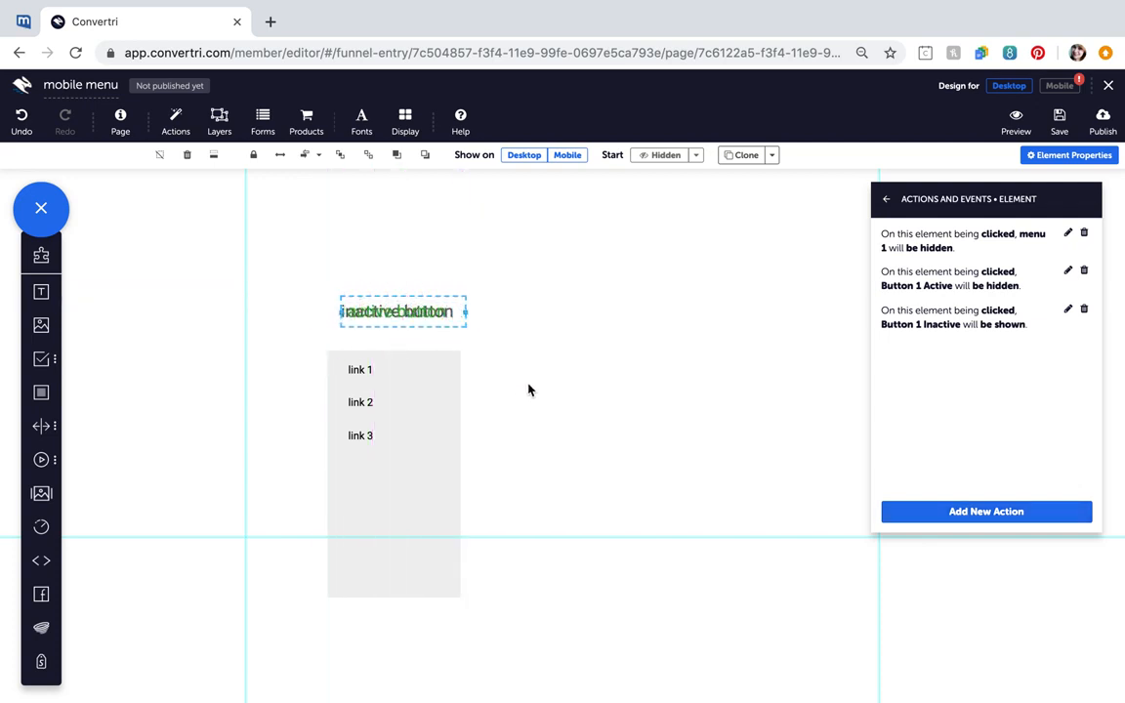
pyautogui.click(528, 390)
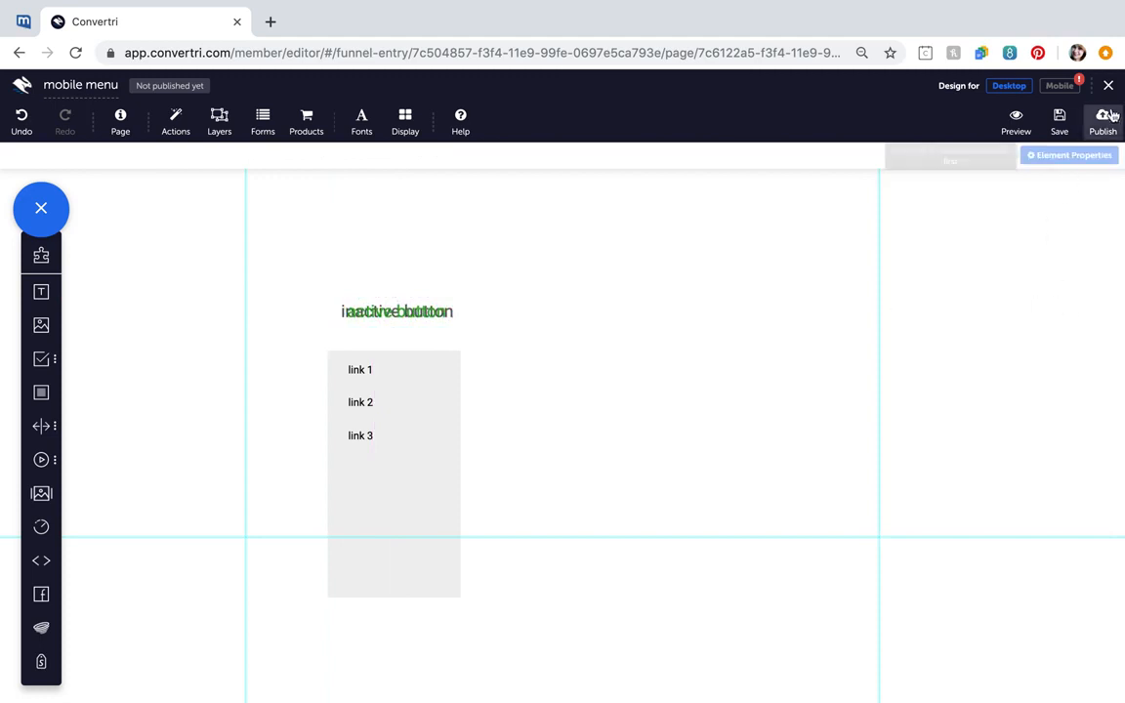
pyautogui.click(1059, 121)
# Step: Preview the page and test opening and closing the link menu repeatedly with the inactive and active buttons
pyautogui.click(1012, 133)
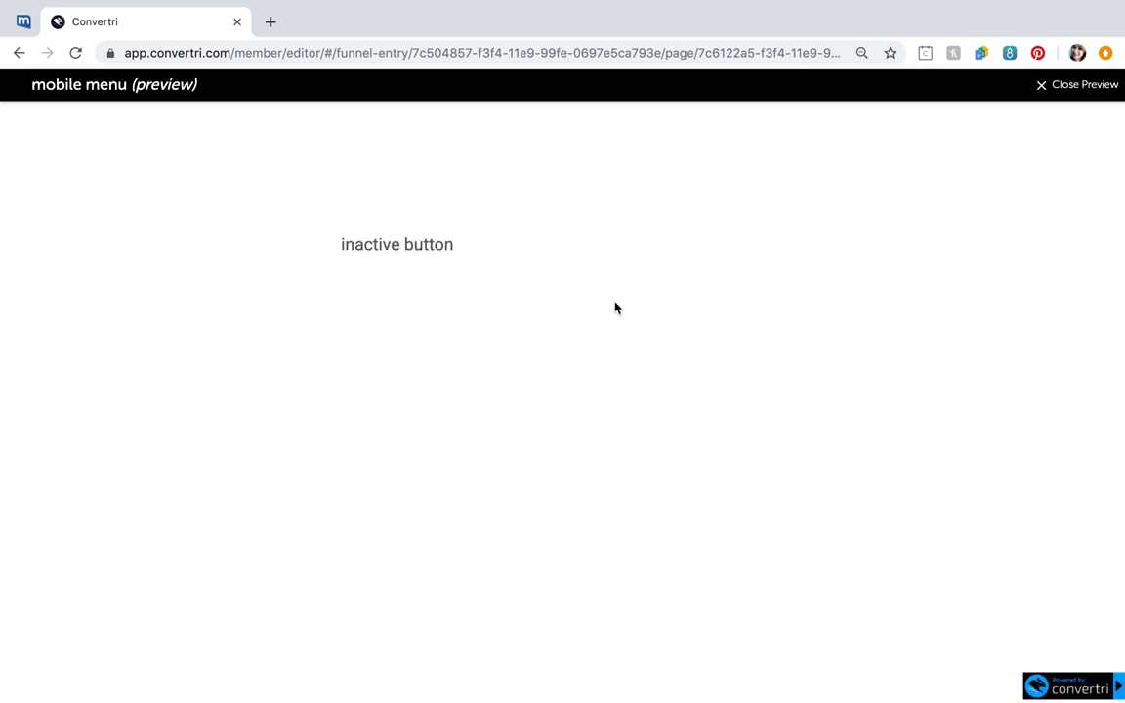
pyautogui.click(370, 250)
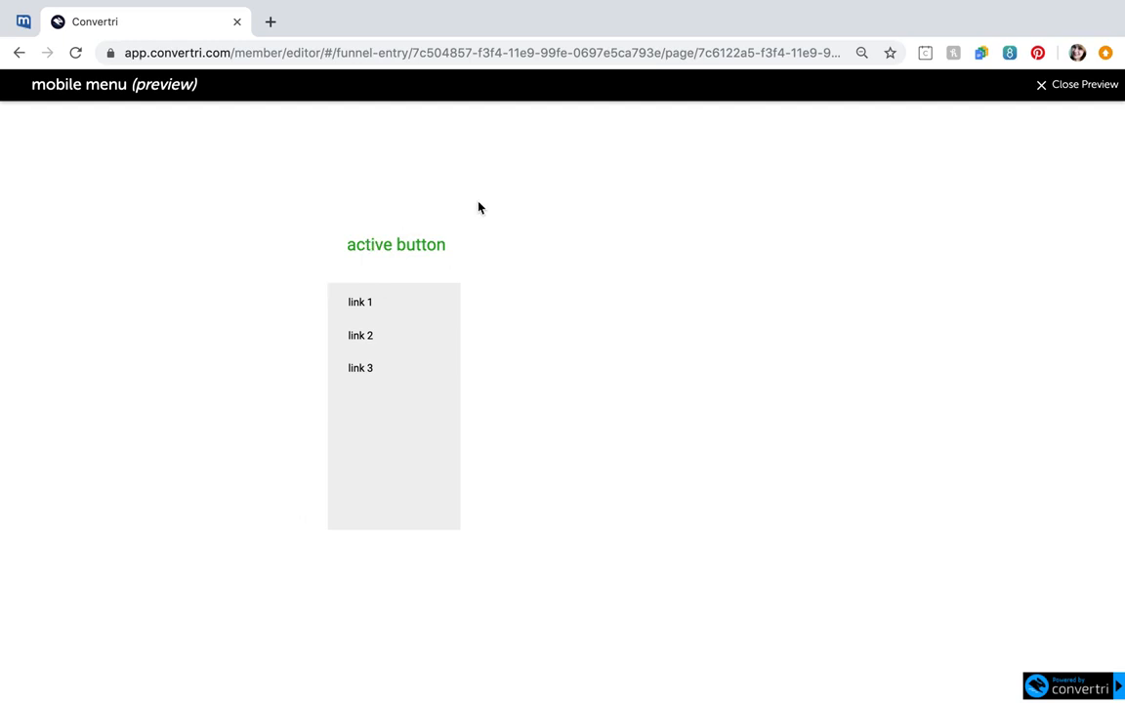
pyautogui.click(364, 251)
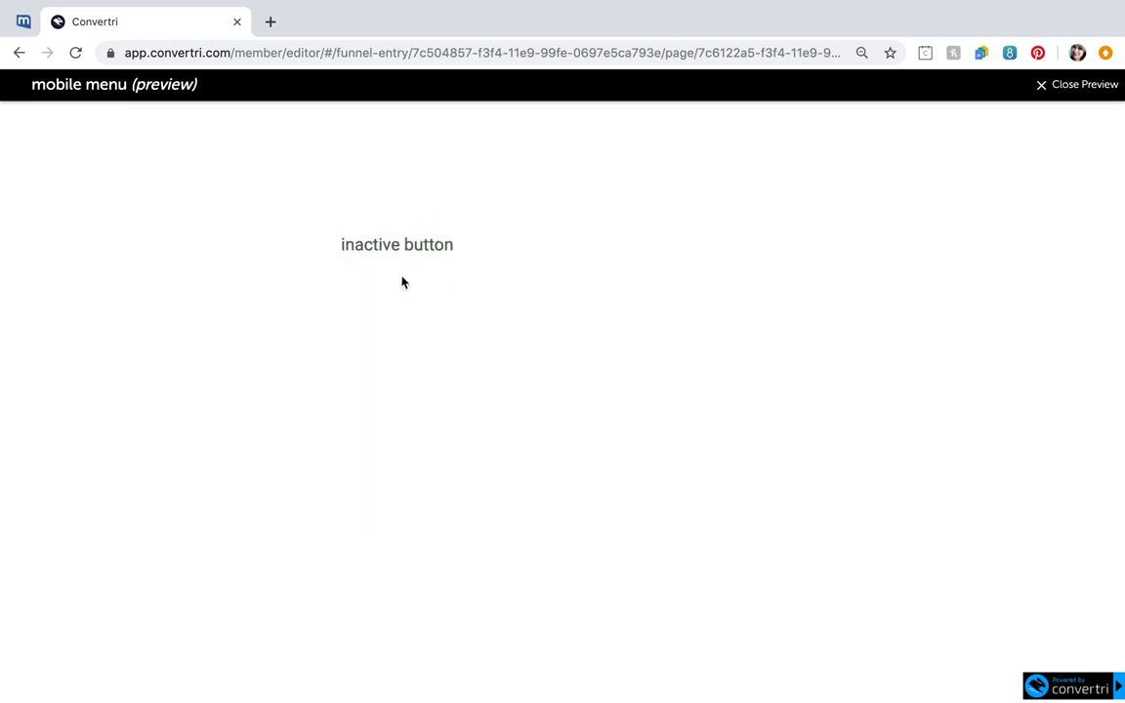
pyautogui.click(439, 247)
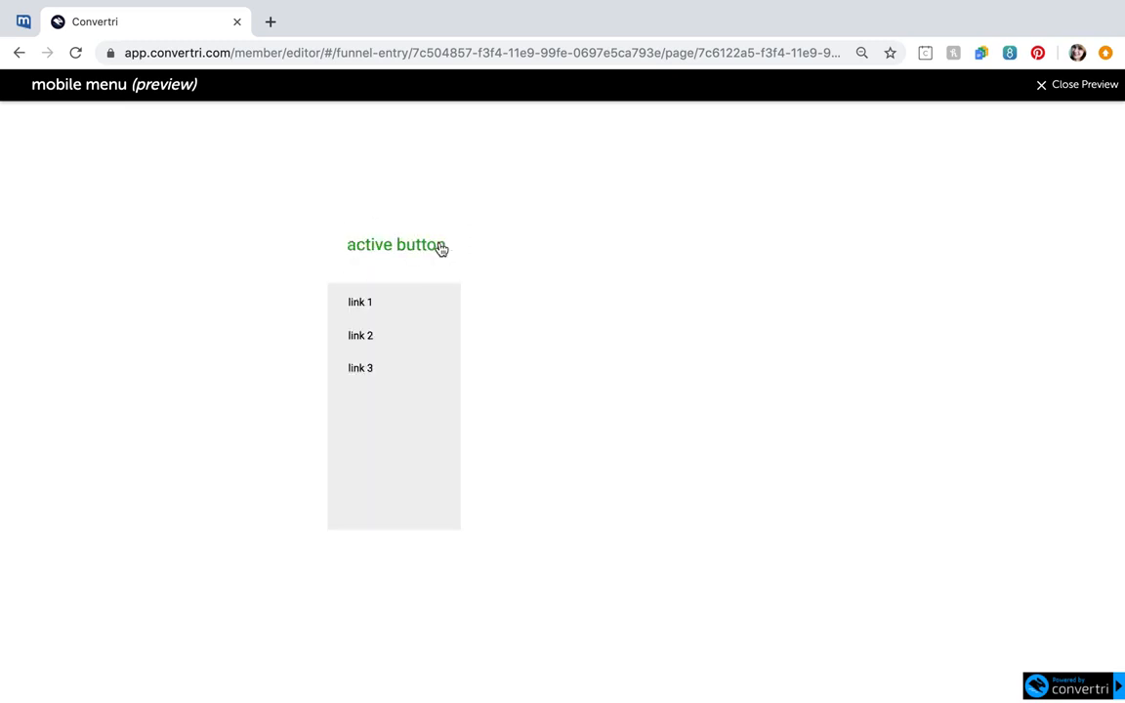
pyautogui.click(442, 249)
pyautogui.click(441, 249)
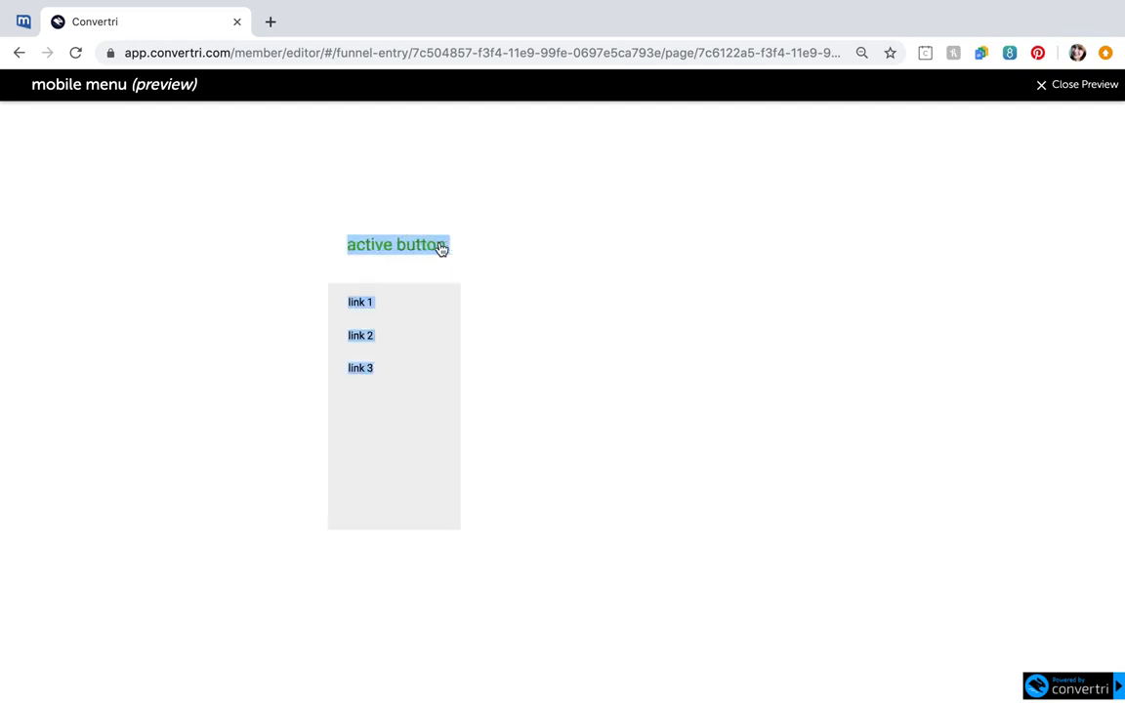
pyautogui.click(442, 249)
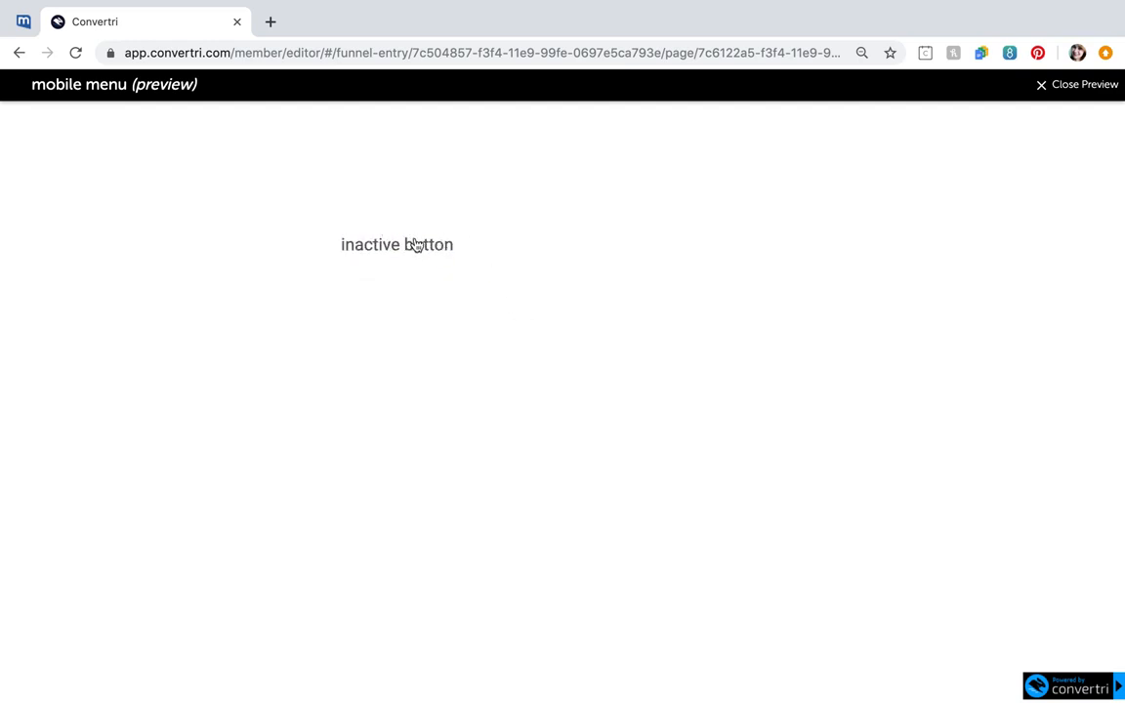